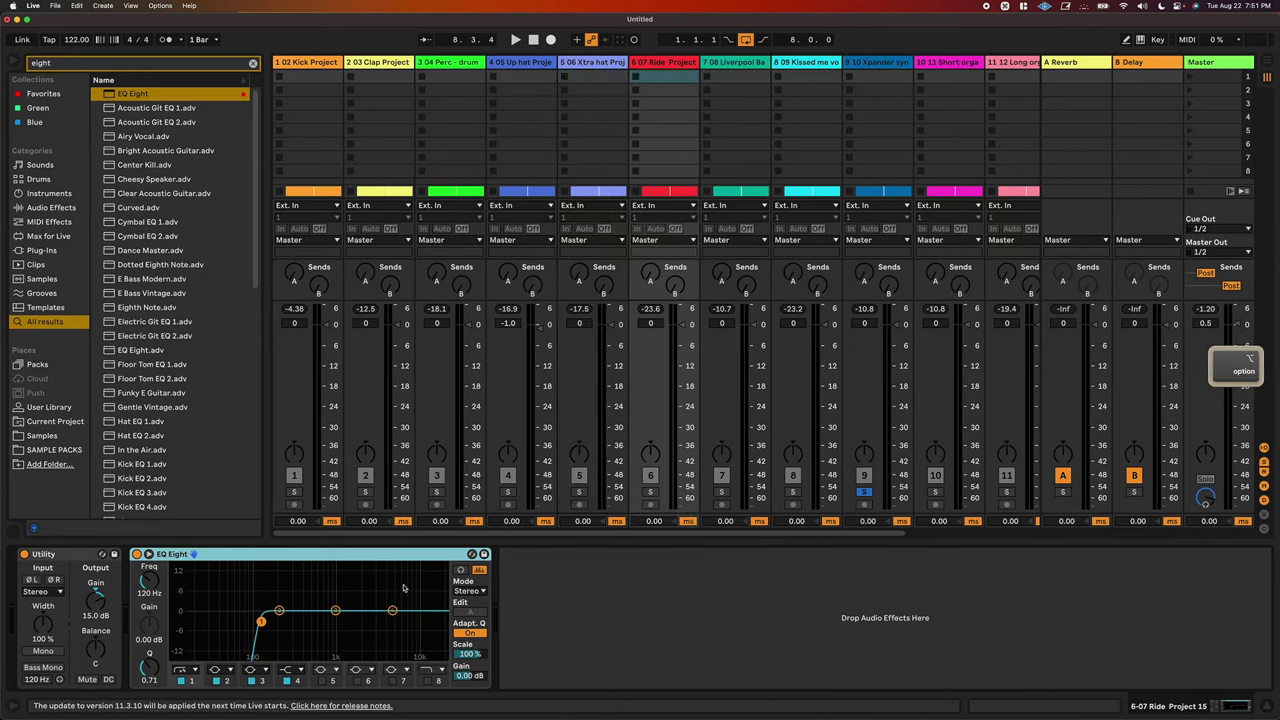
Add the organ track to the tracks already soloed and play the mix
left_click(725, 404)
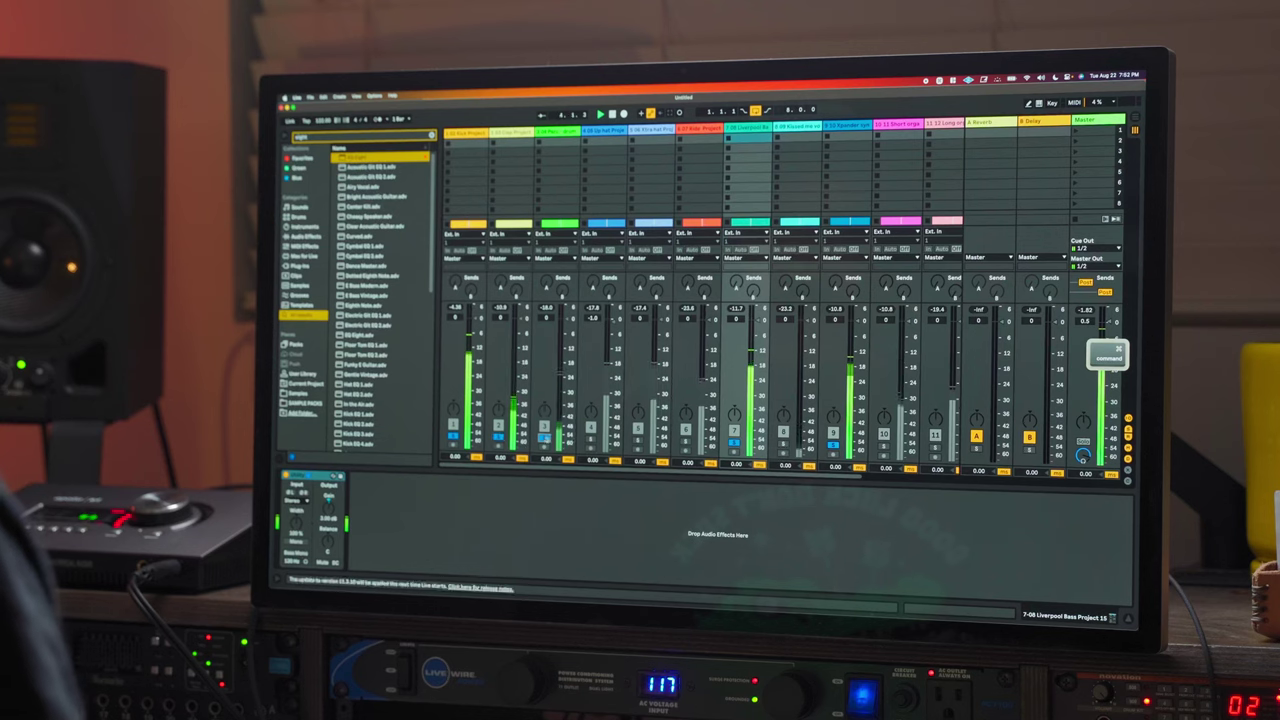
left_click(884, 448, "super")
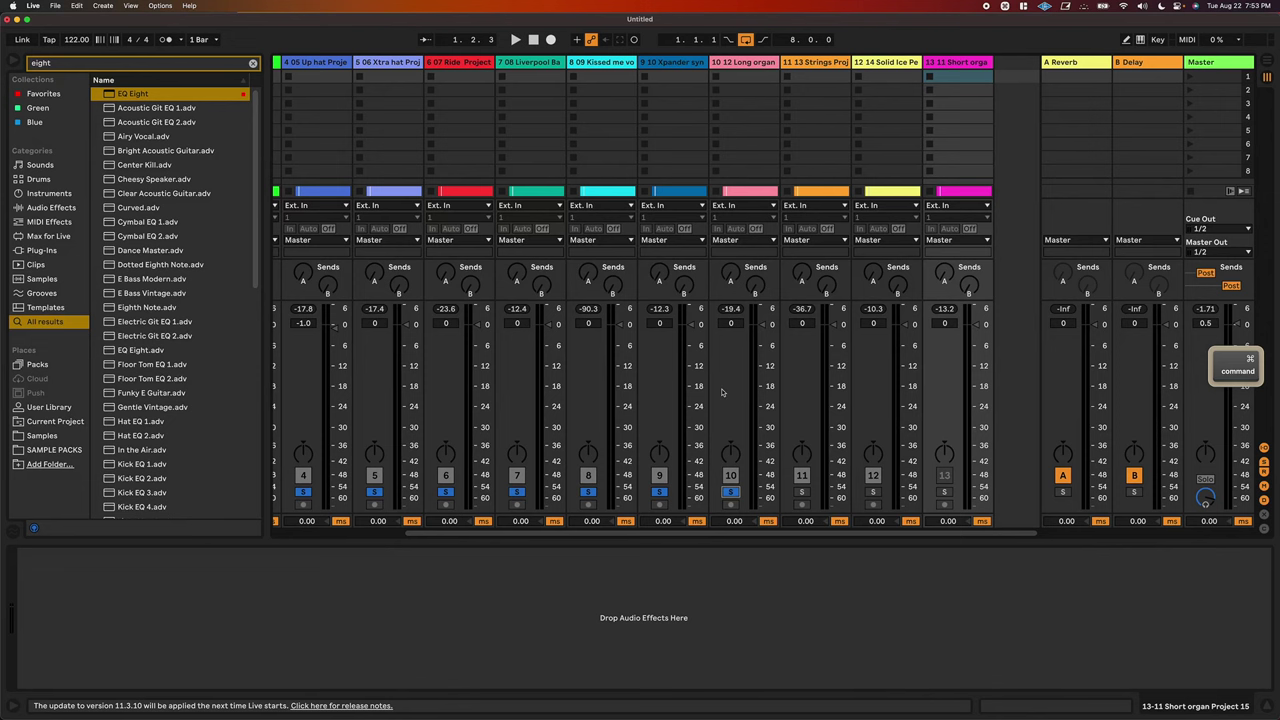
key("space")
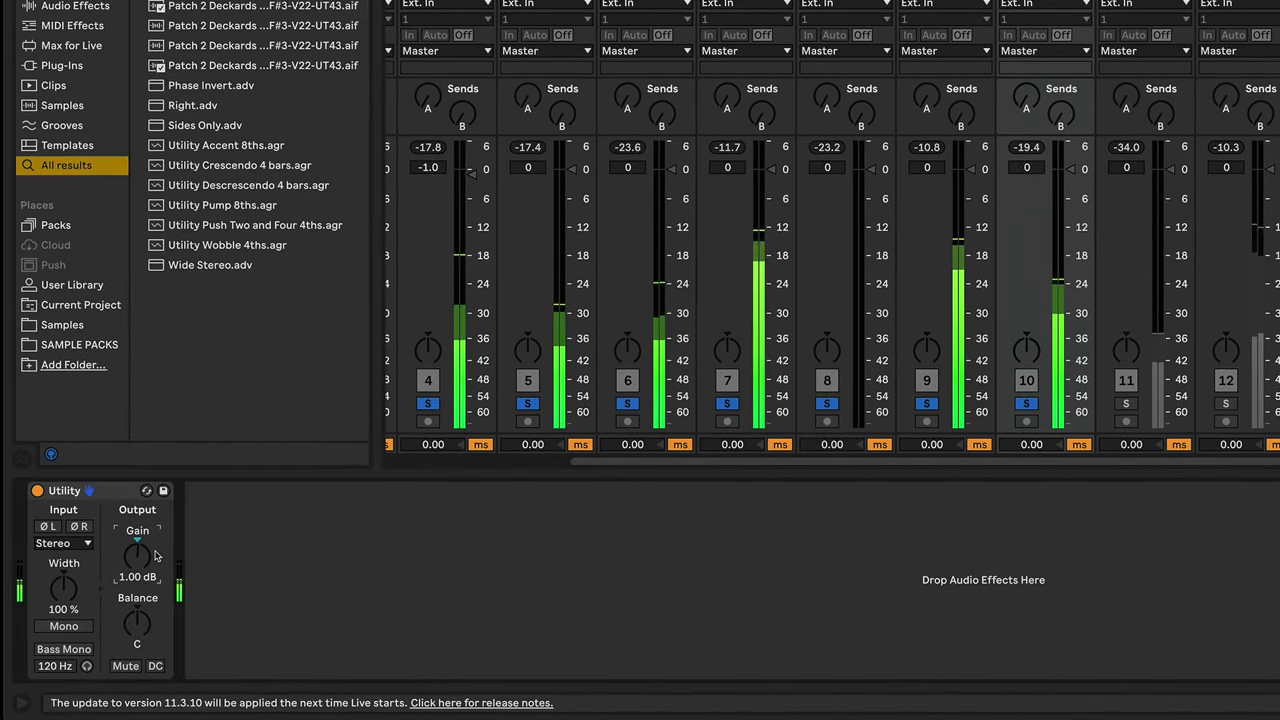
Raise the Utility gain on the Long organ track to 7 dB for a trial, and settle it at 1 dB
left_click_drag(155, 555, 175, 545)
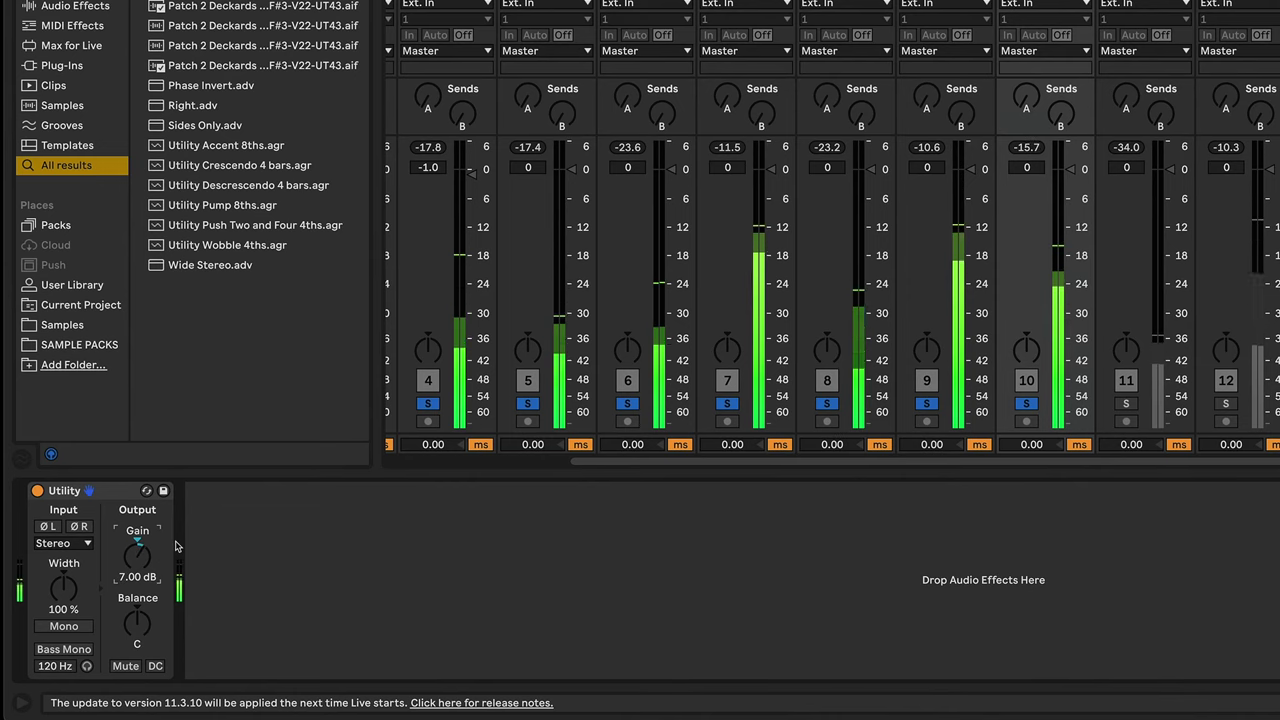
key("Down")
key("Down")
key("Down")
key("Down")
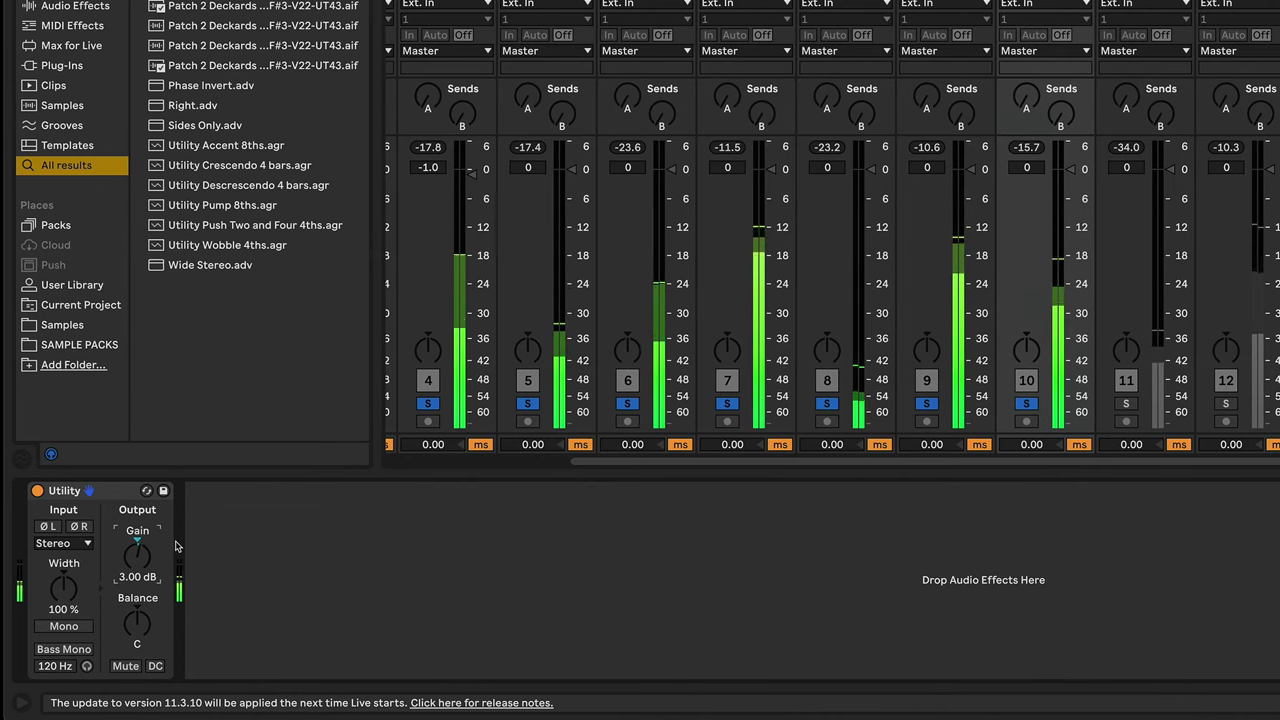
key("Down")
key("Down")
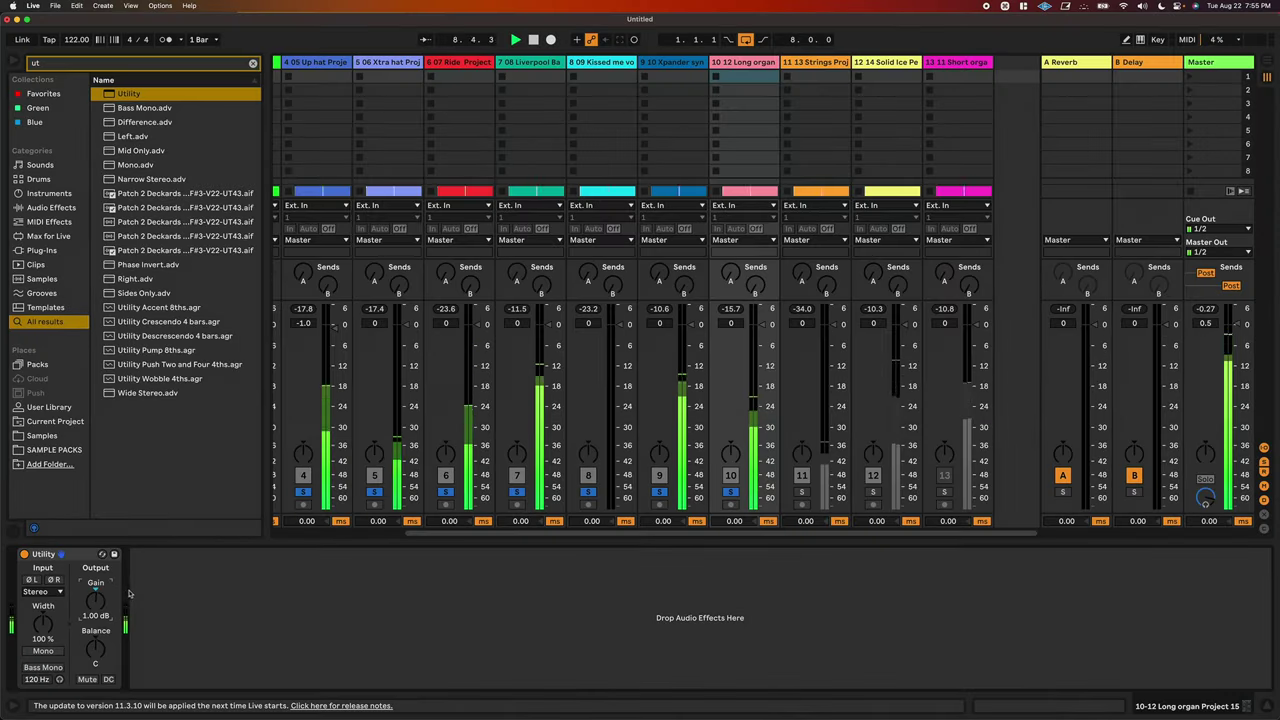
Solo the Strings track and add an EQ Eight to it
left_click(802, 492)
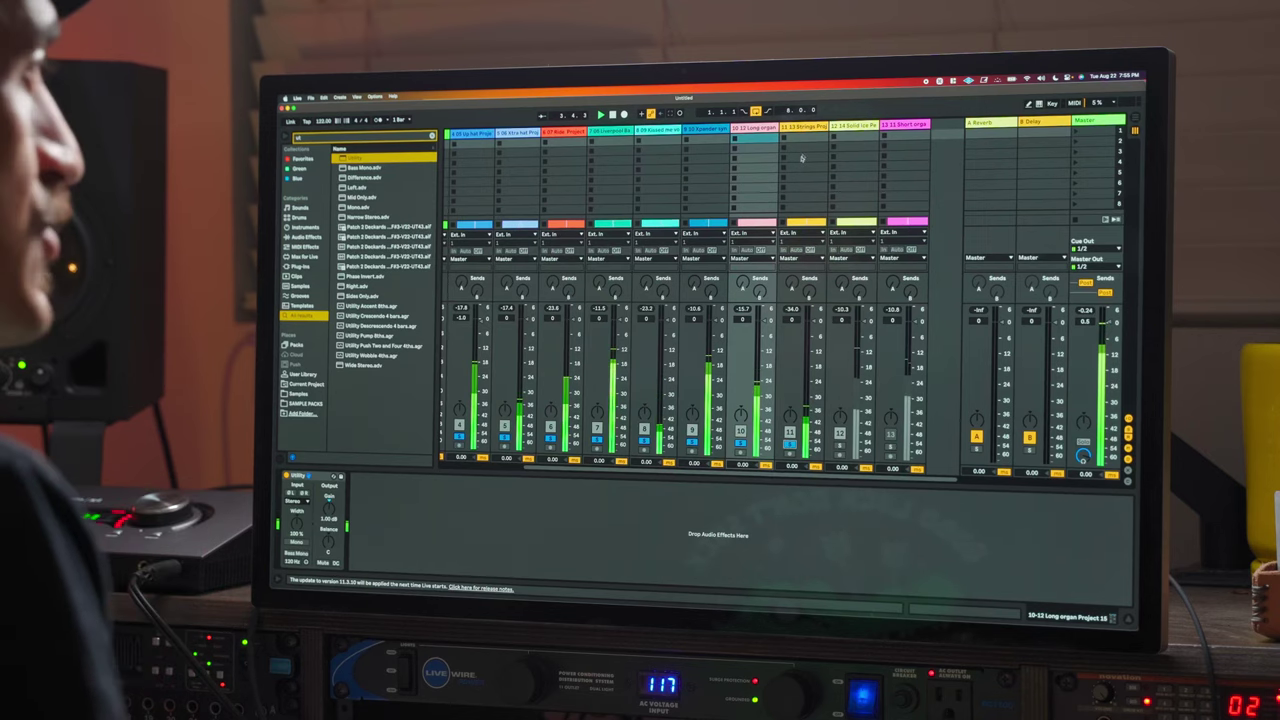
left_click(810, 128)
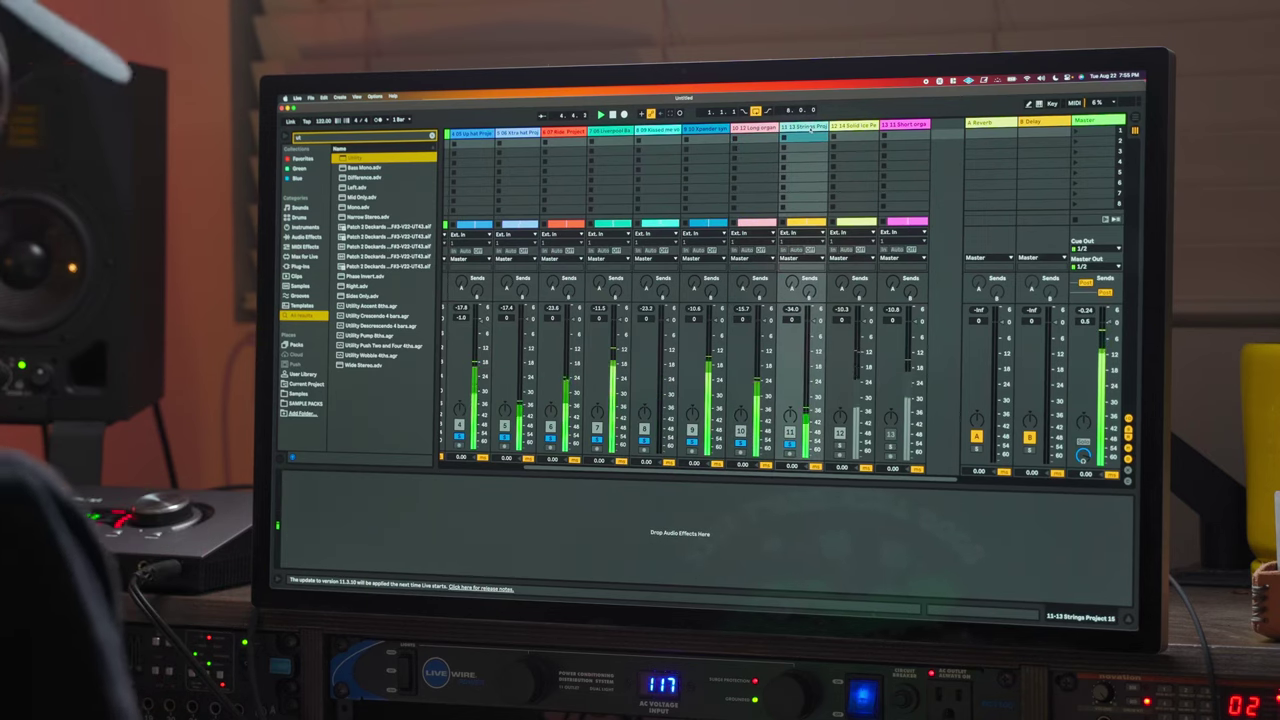
key("super+f")
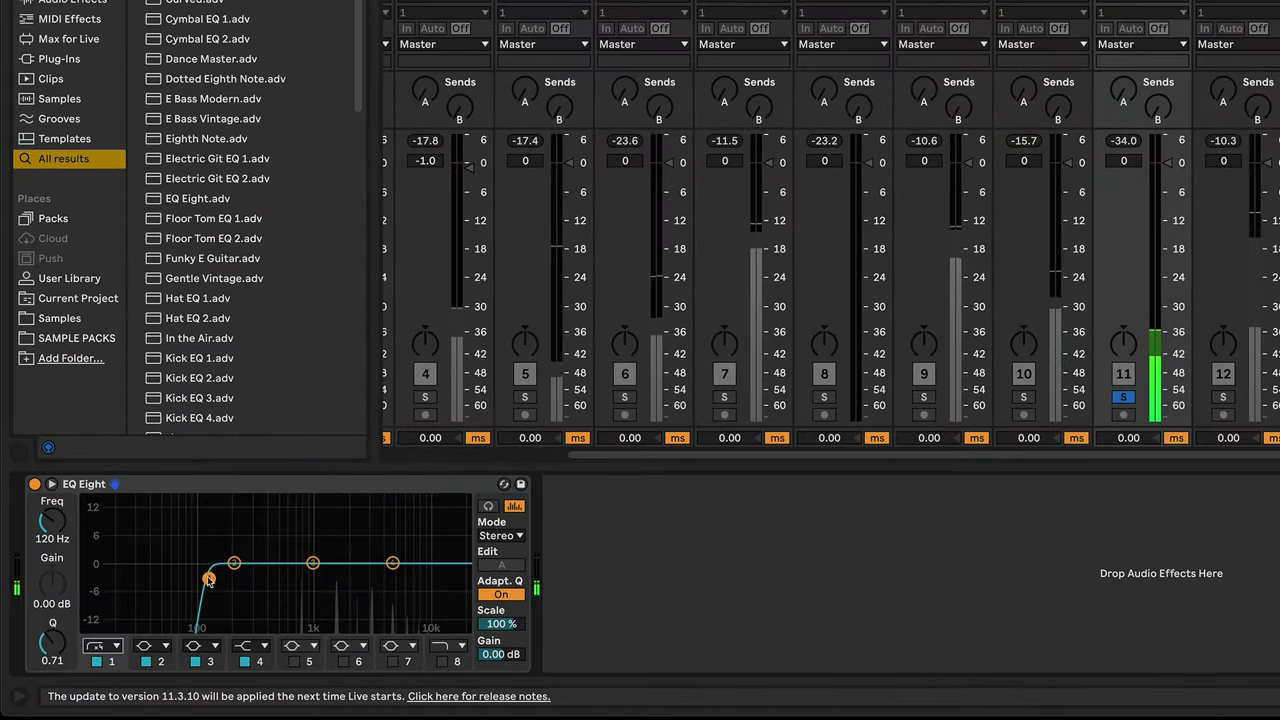
Band-limit the Strings in EQ Eight by raising the band 1 low cut to just under 2 kHz and making band 4 a high cut at 6.81 kHz
left_click_drag(209, 580, 350, 541)
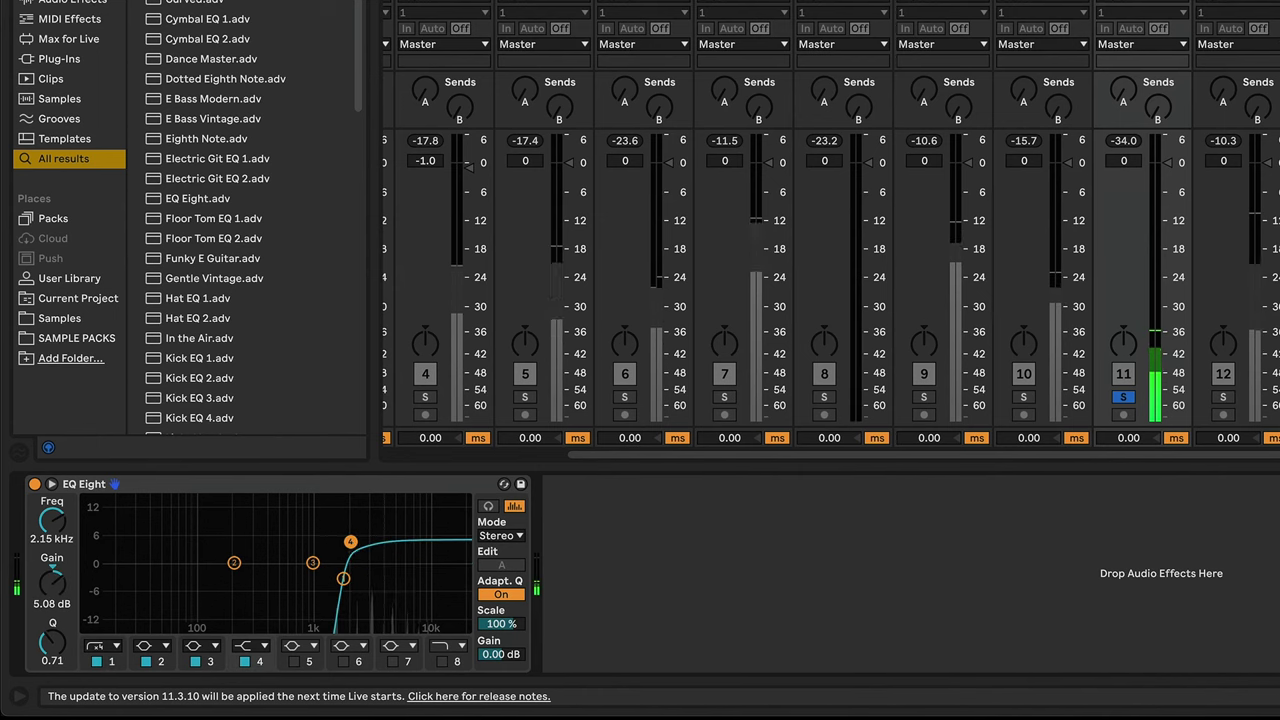
left_click(262, 646)
left_click(250, 628)
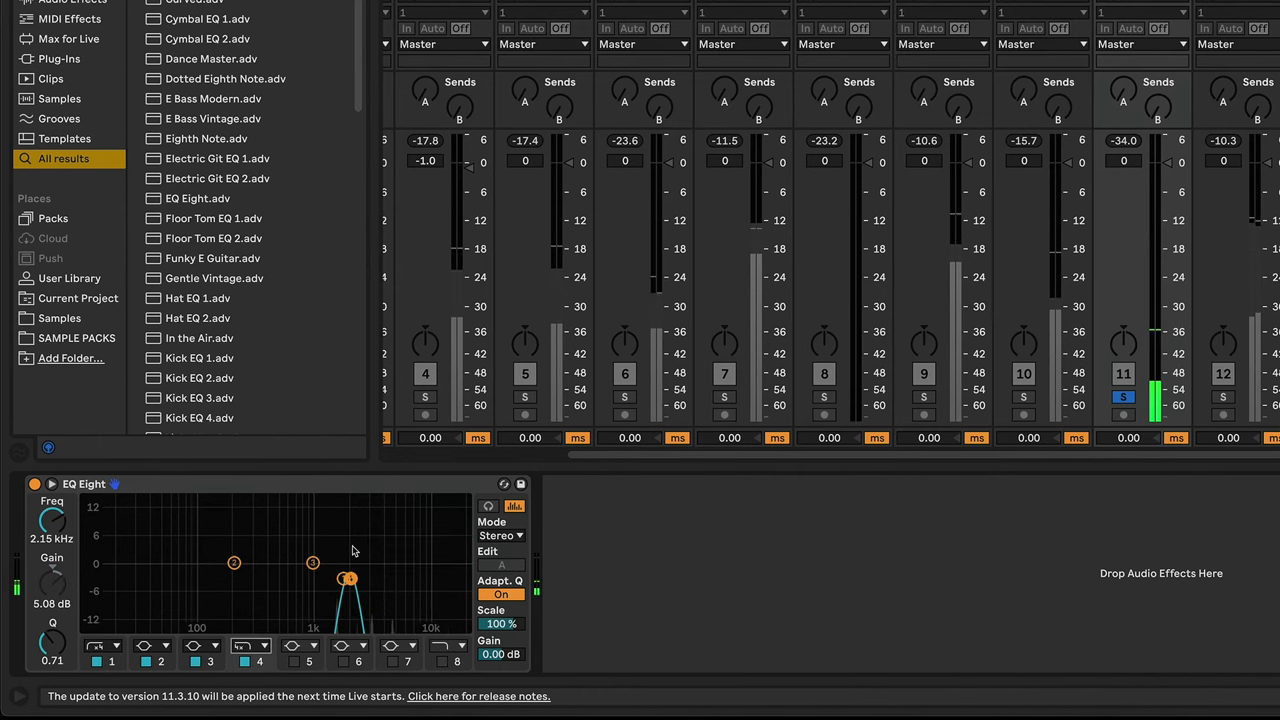
left_click_drag(353, 574, 406, 566)
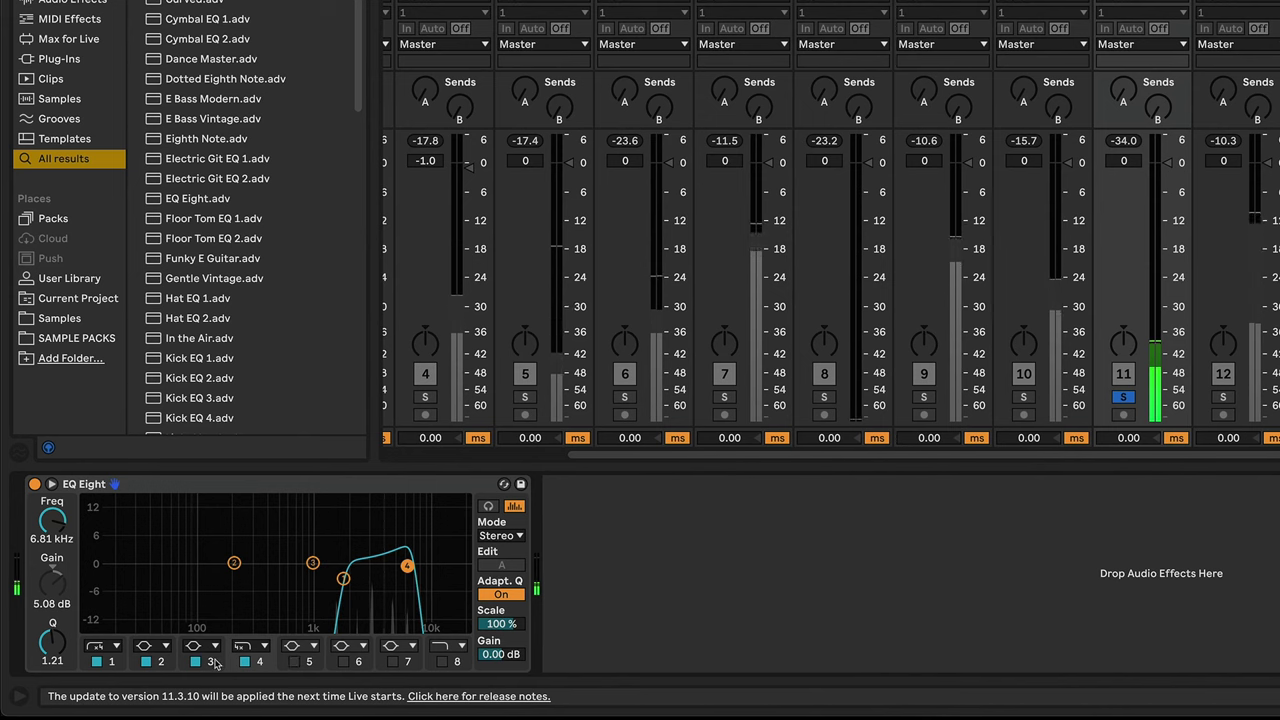
Use EQ Eight band 3 for a narrow cut of -9.52 dB at 3.16 kHz with a Q of 10.5 on the Strings
left_click(213, 662)
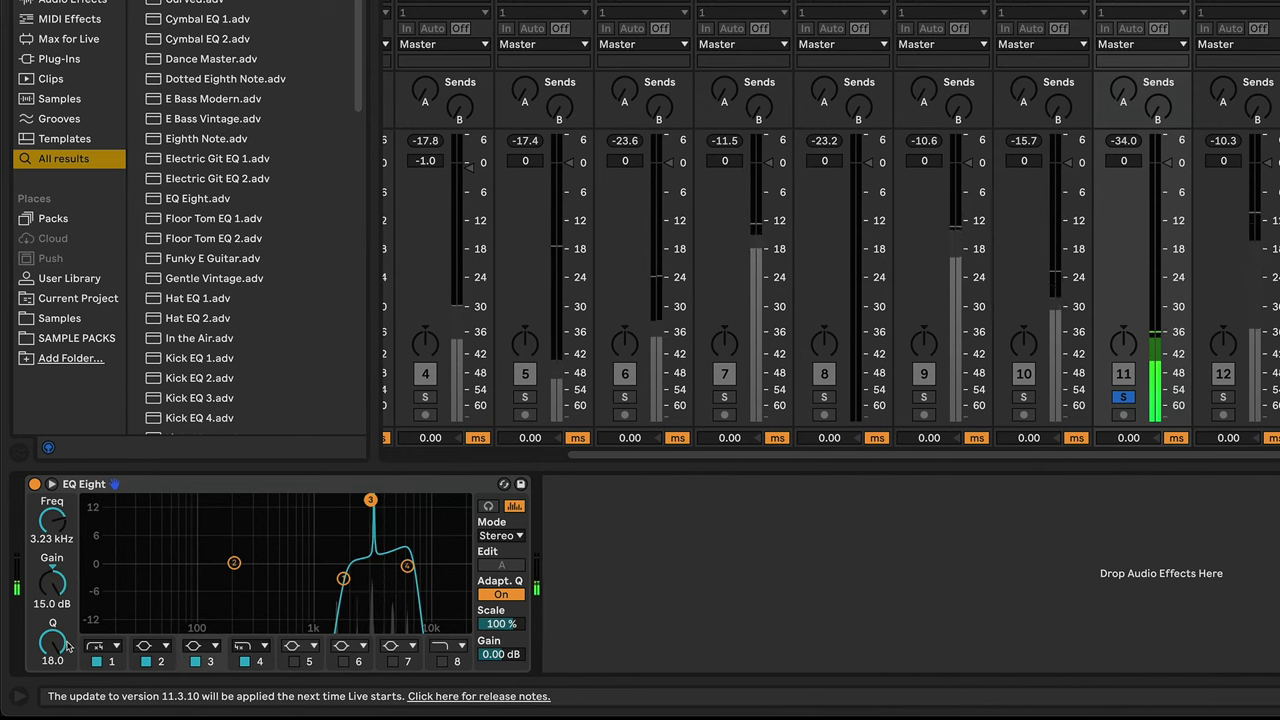
left_click_drag(62, 645, 62, 688)
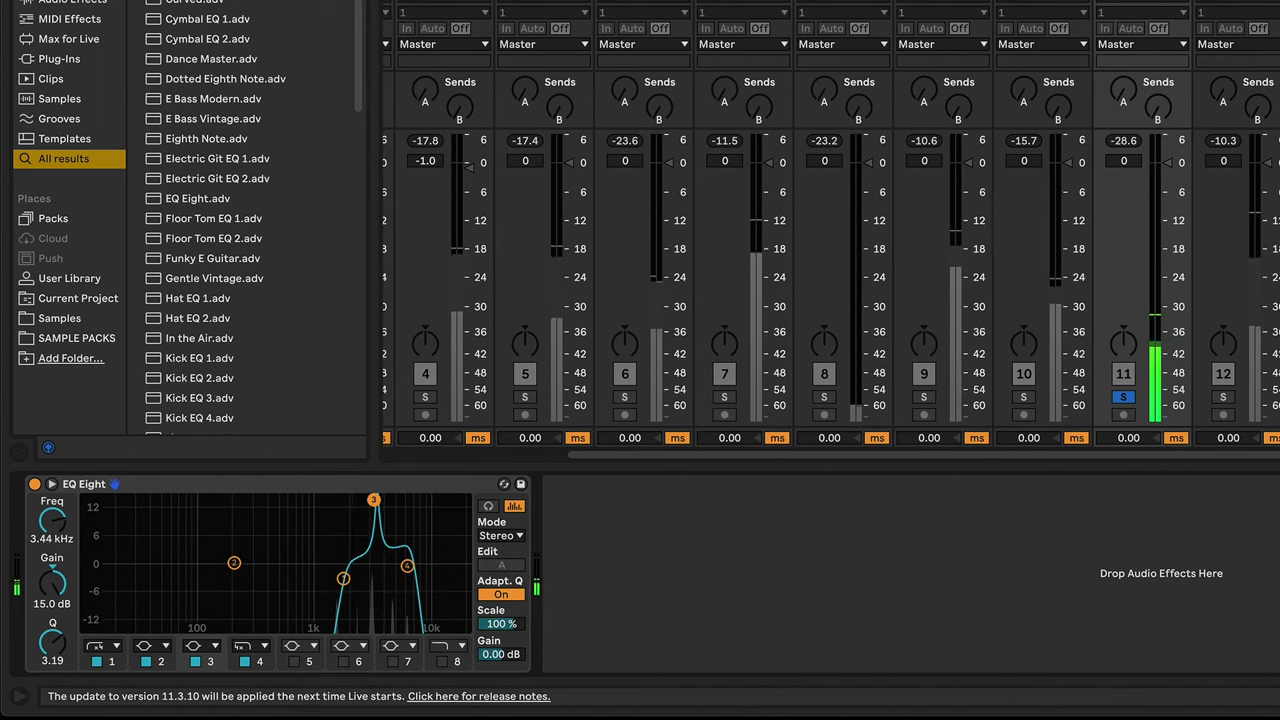
left_click_drag(369, 541, 369, 577)
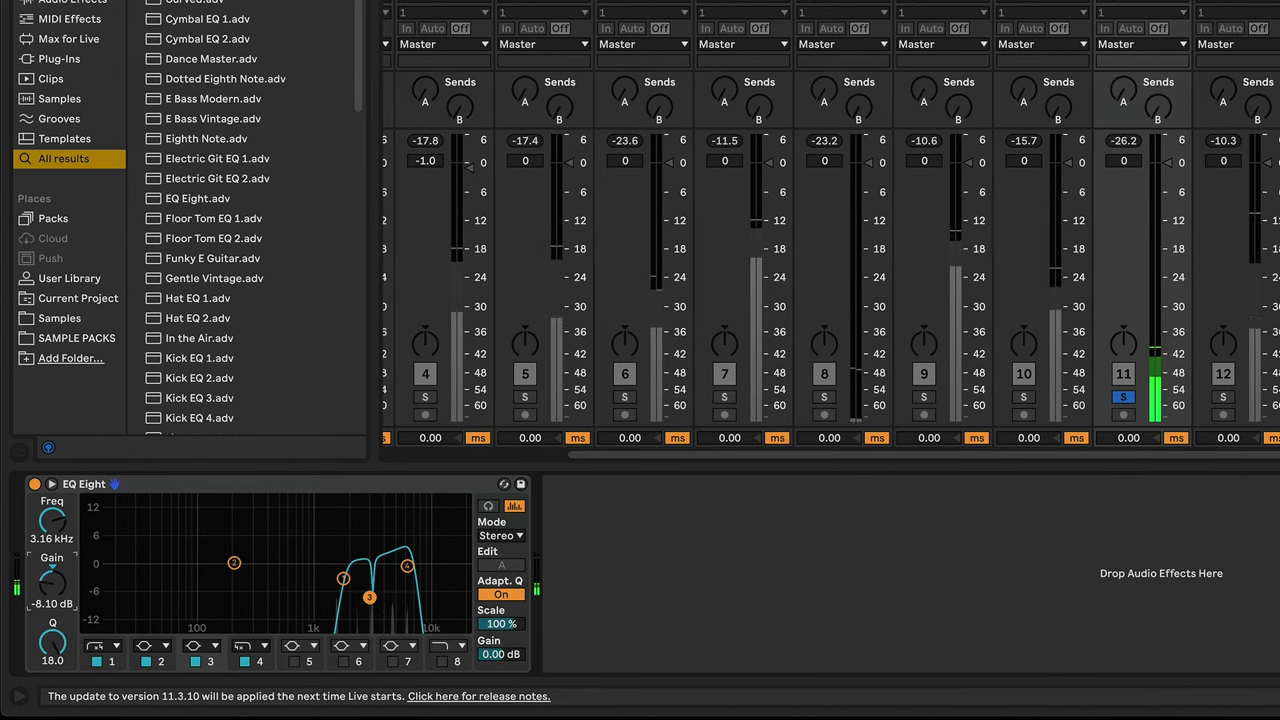
left_click_drag(53, 642, 53, 640)
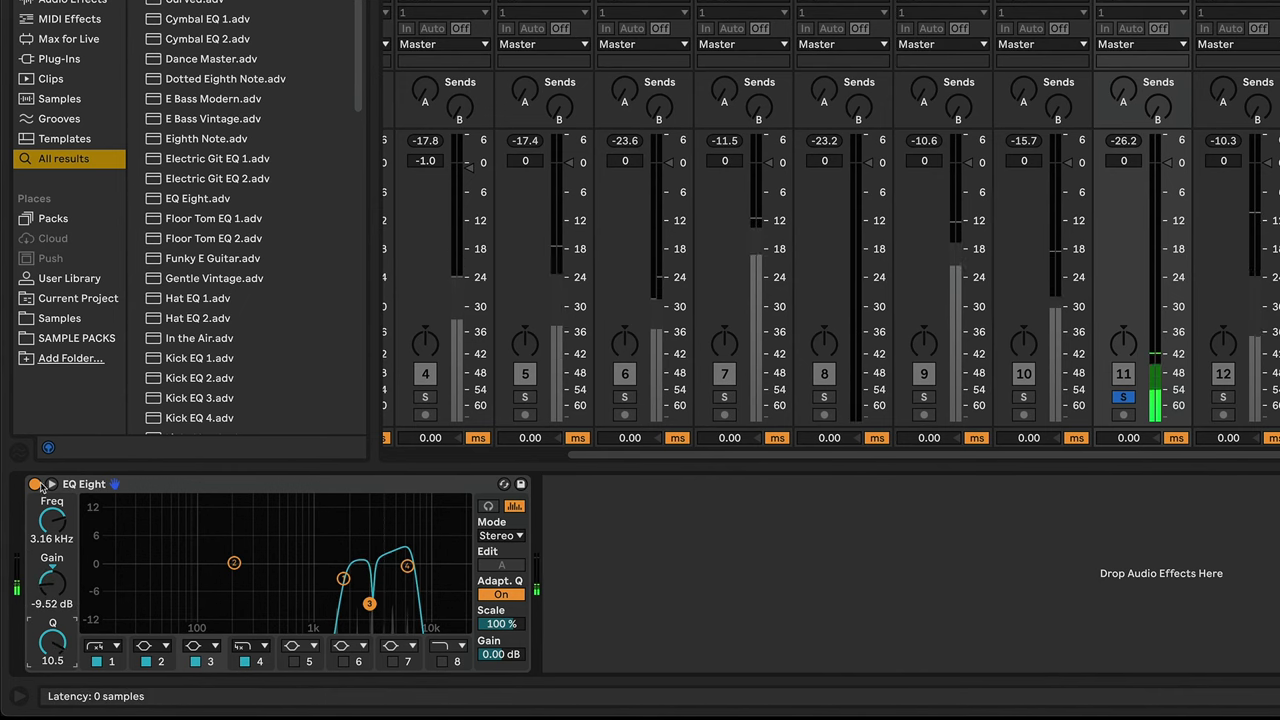
Compare the Strings sound with EQ Eight bypassed and enabled
left_click(35, 484)
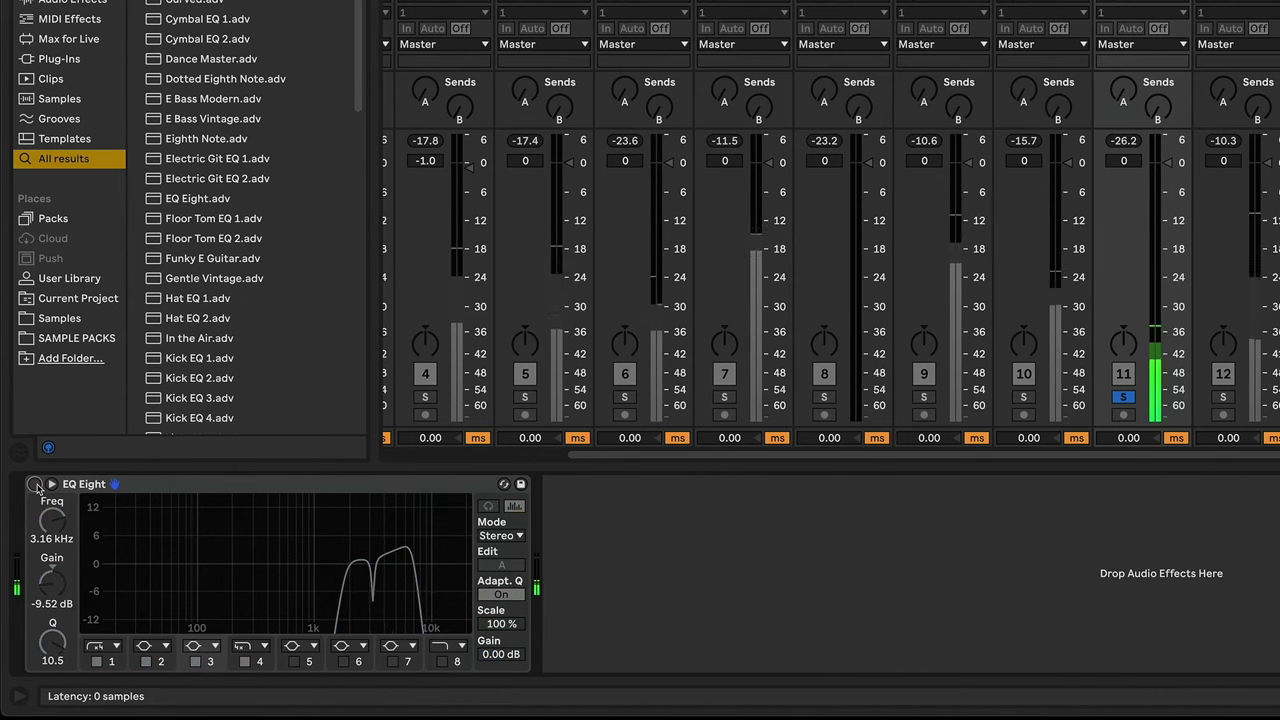
left_click(35, 484)
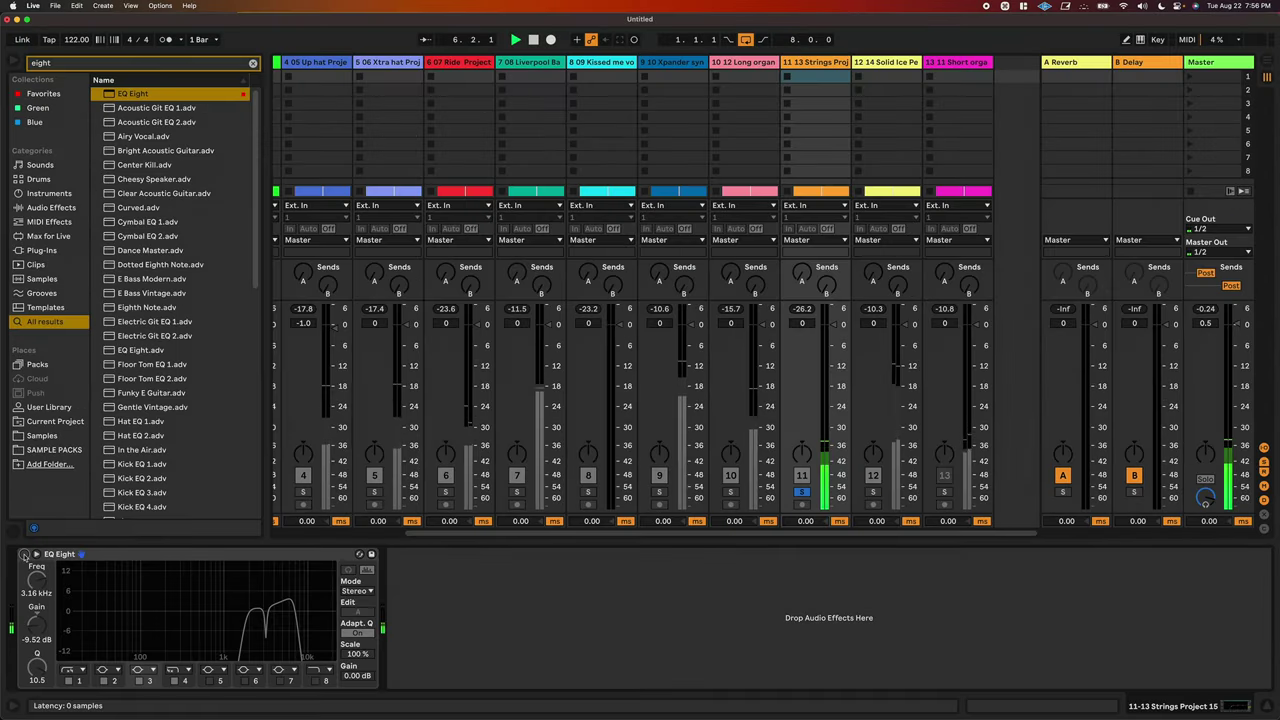
left_click(24, 554)
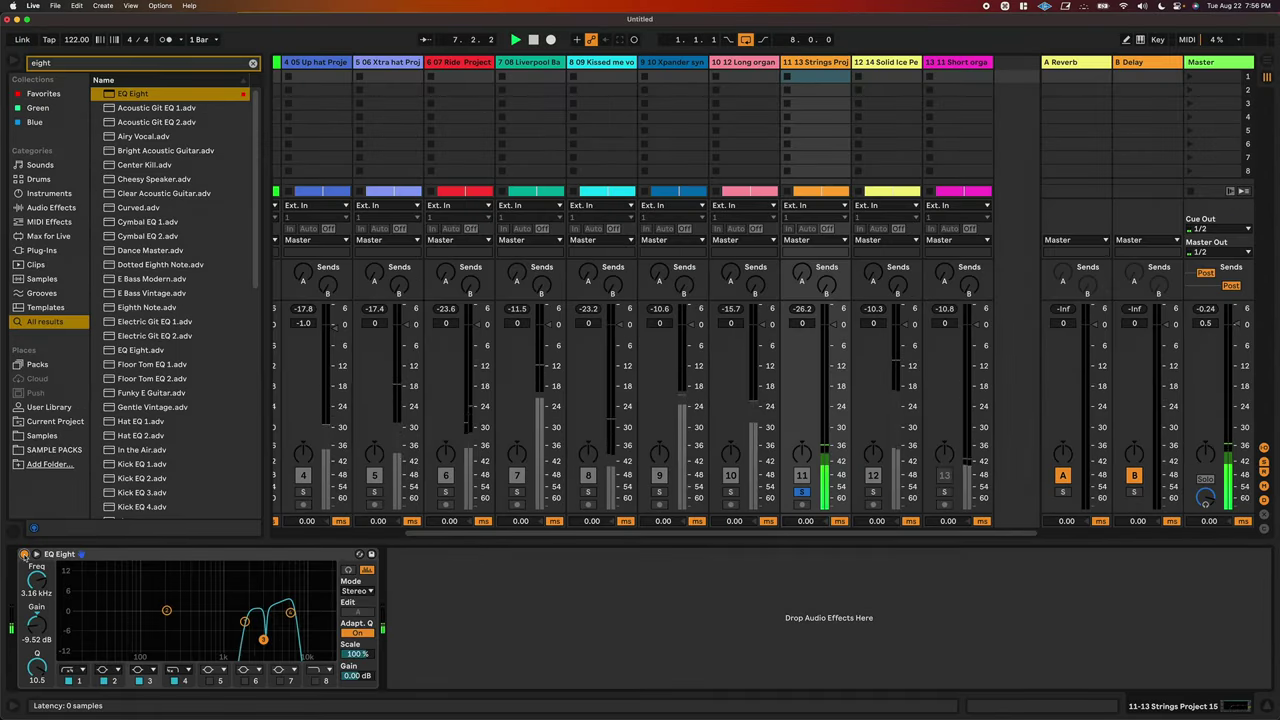
Add a Utility after EQ Eight on the Strings track and set its gain to 6 dB
left_click(101, 559)
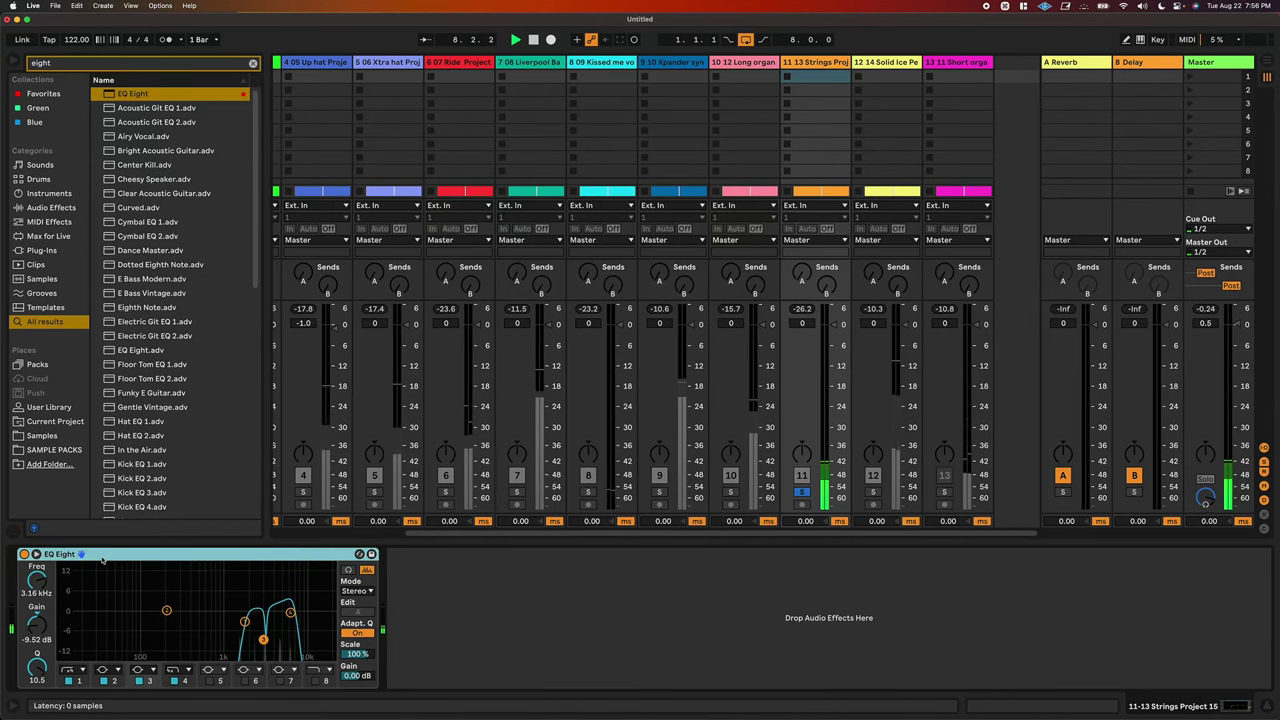
key("super+f")
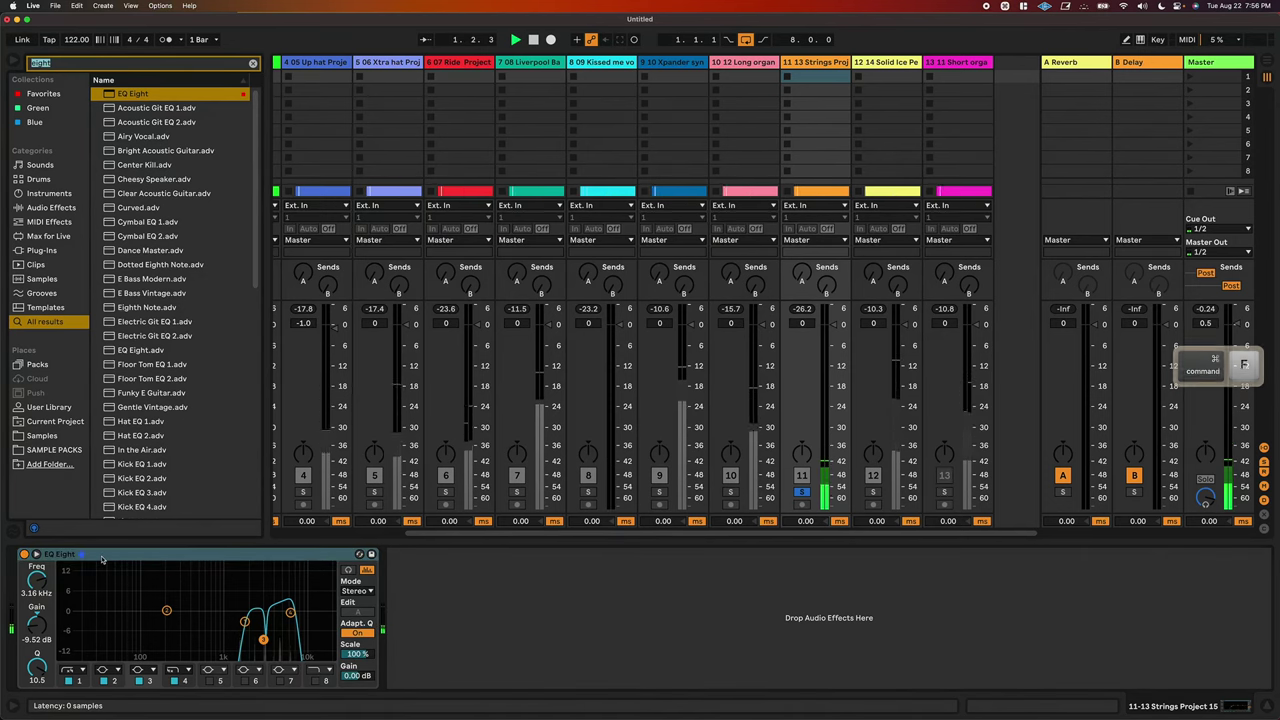
type("ut")
key("Return")
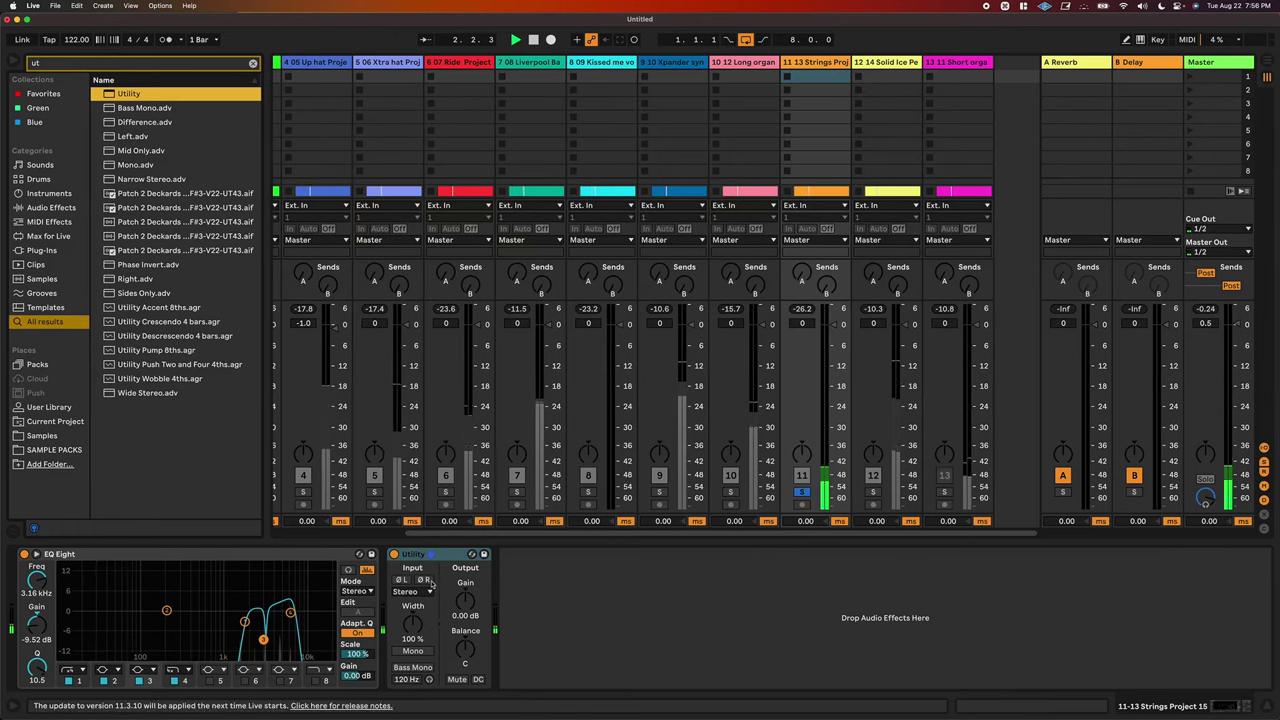
left_click(469, 602)
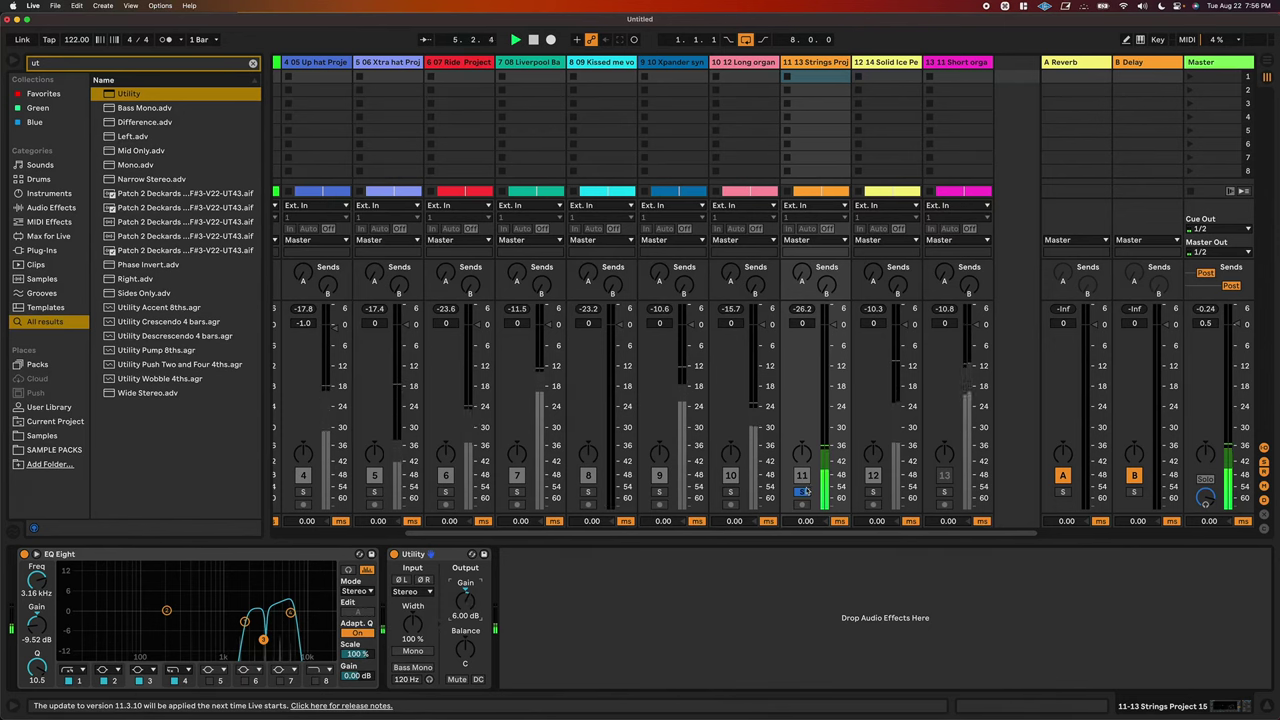
Unsolo the Strings track and compare the full mix with the Strings muted and active
left_click(802, 492)
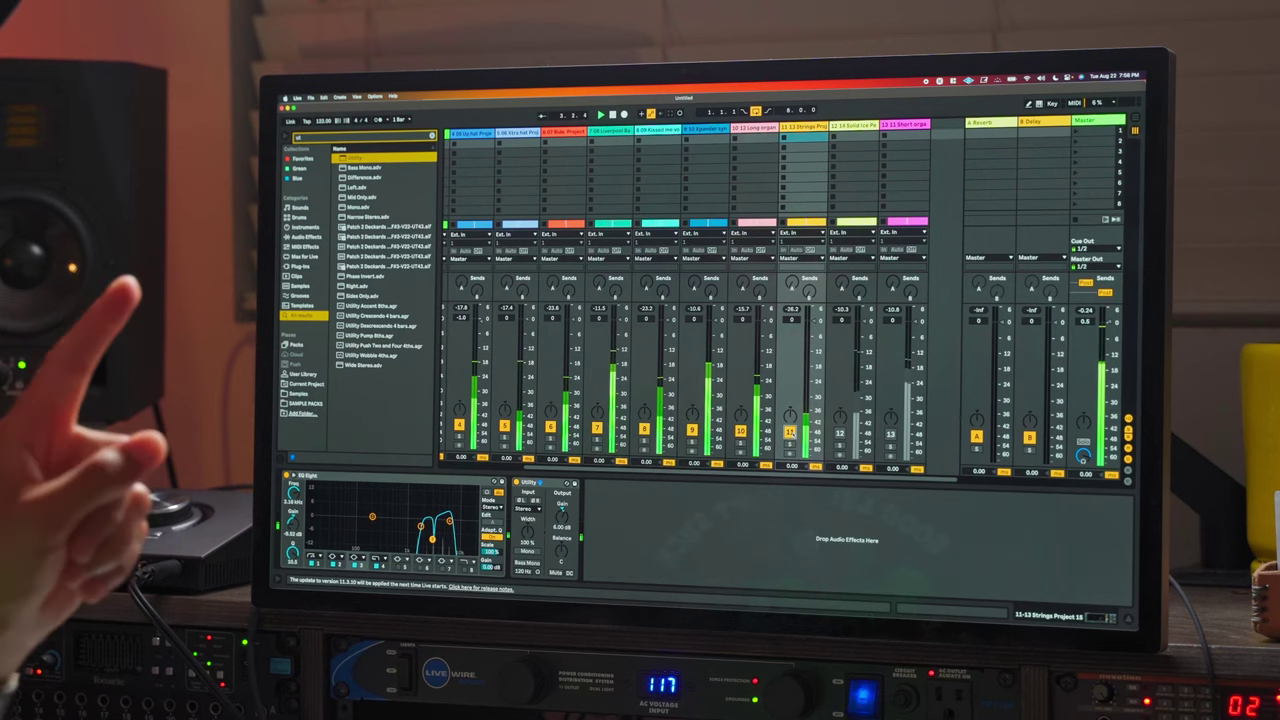
left_click(792, 433)
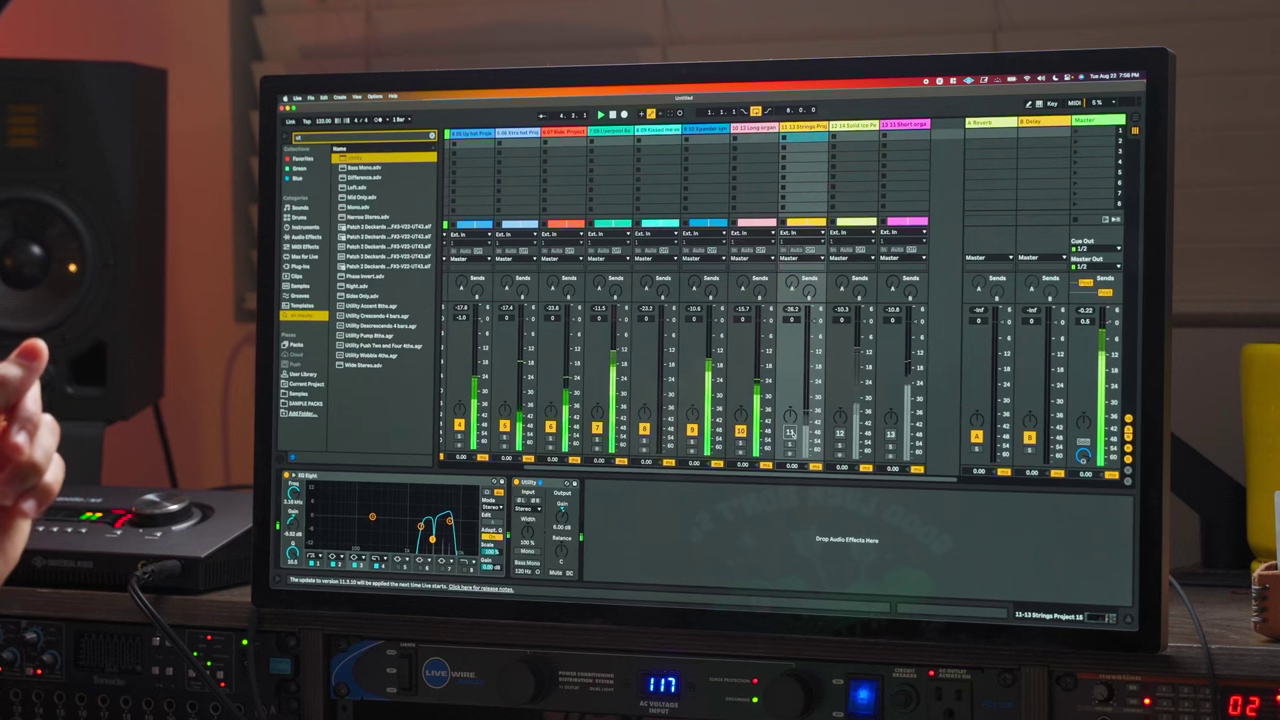
left_click(792, 433)
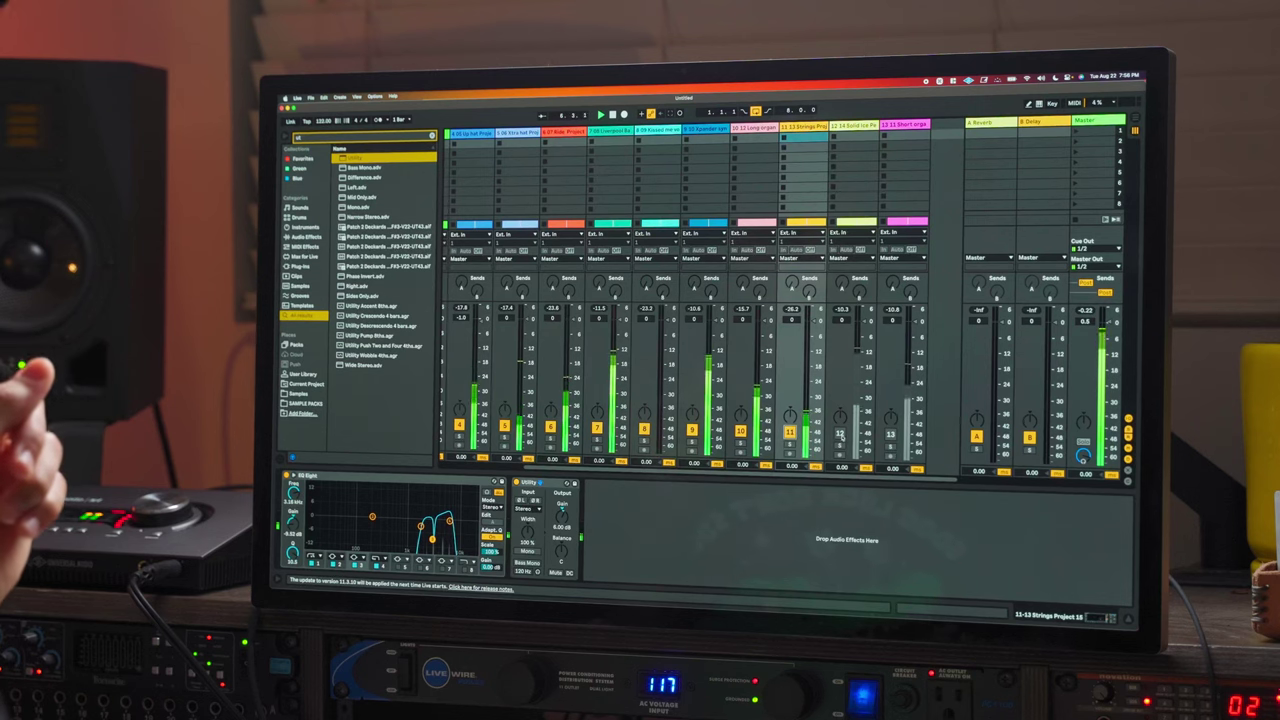
Activate the Solid Ice Percussion track and move it directly after the Ride track
left_click(840, 433)
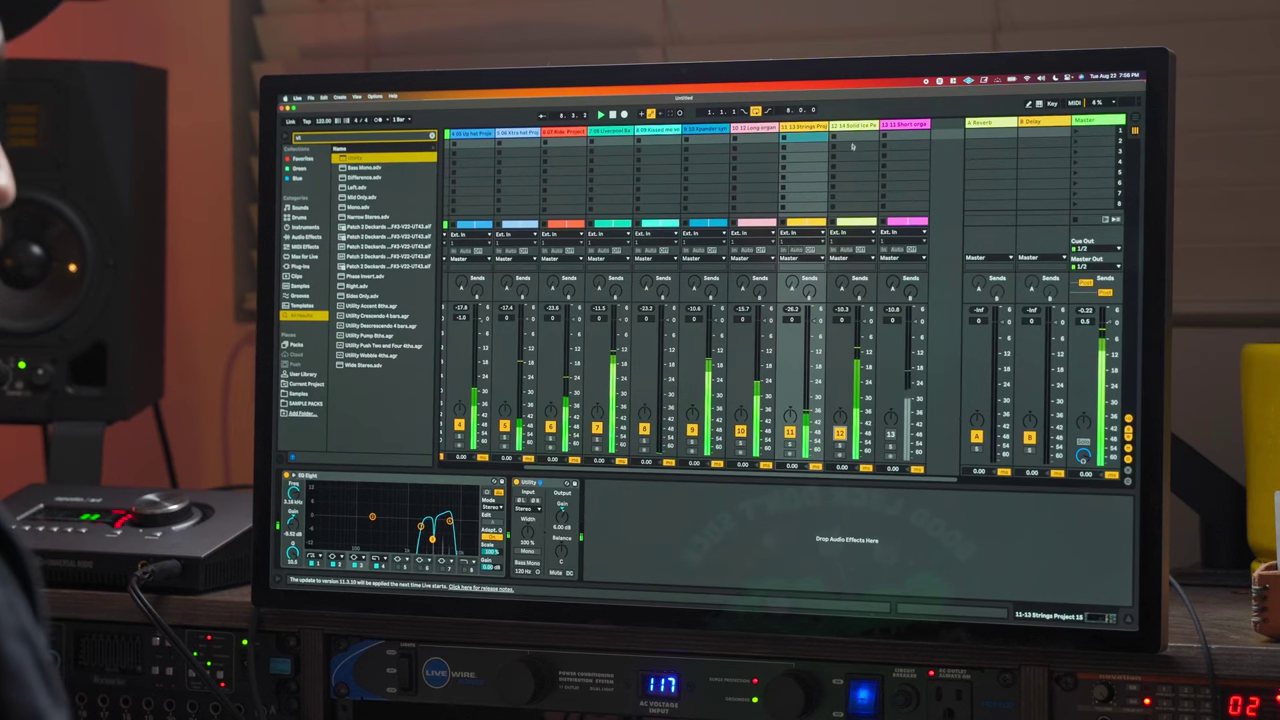
left_click_drag(853, 127, 553, 133)
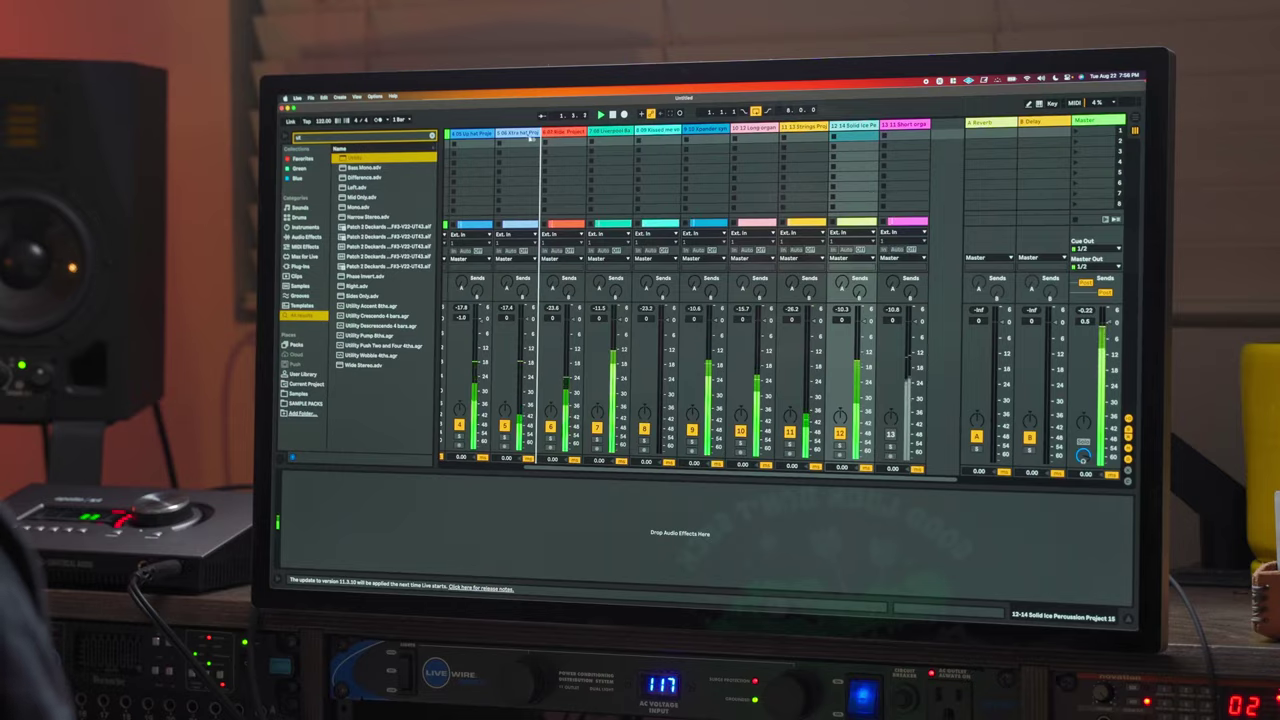
left_click_drag(553, 133, 553, 133)
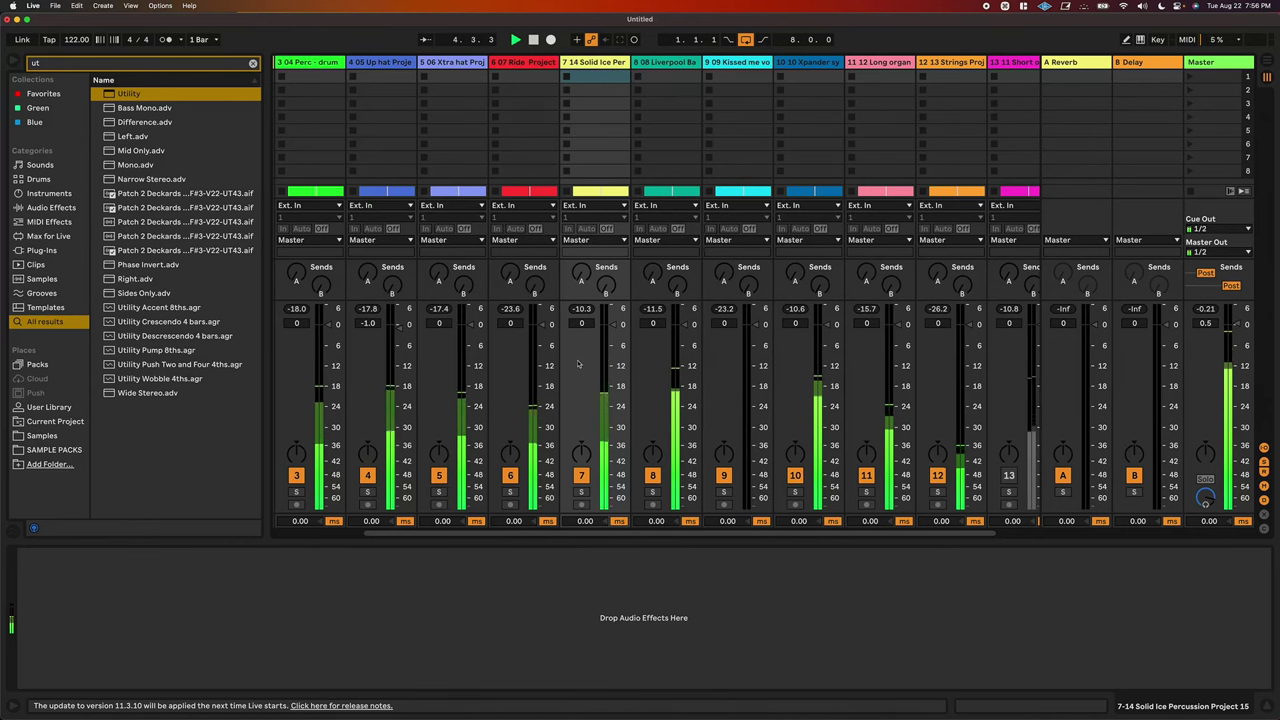
Add a Utility with -7 dB gain to the Solid Ice Percussion track and solo the track
key("super+f")
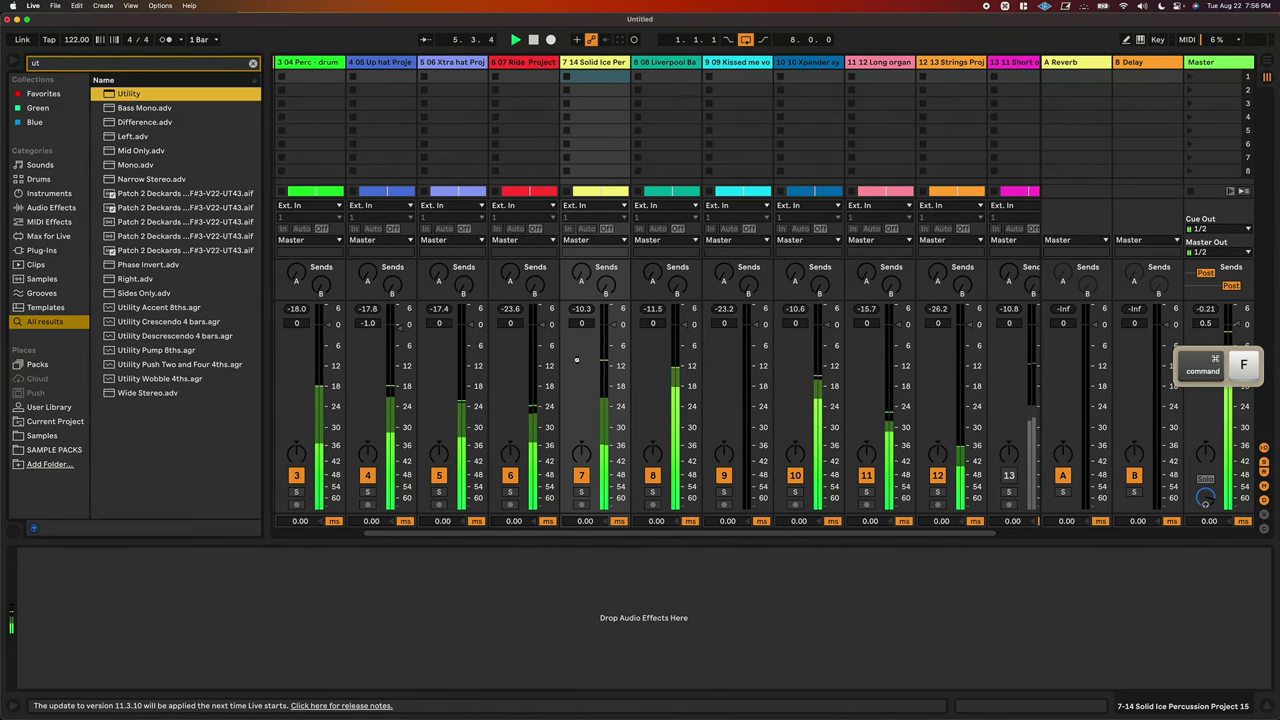
key("Return")
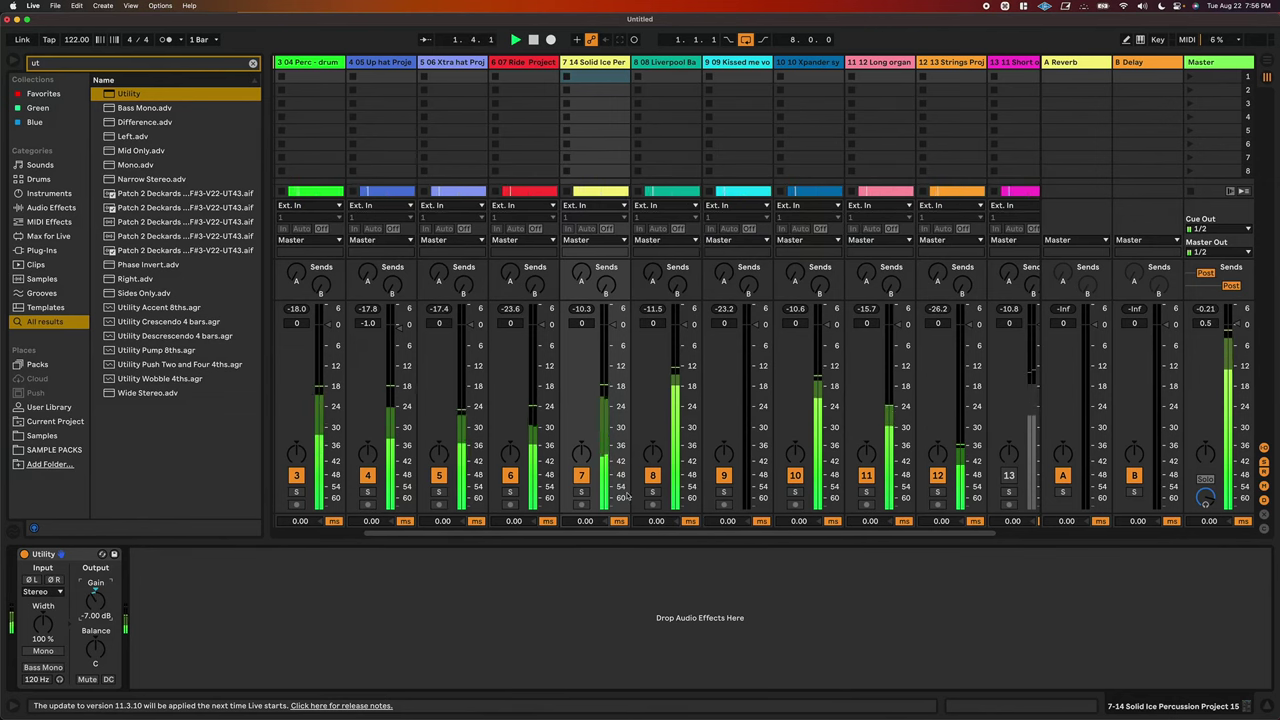
left_click(581, 492)
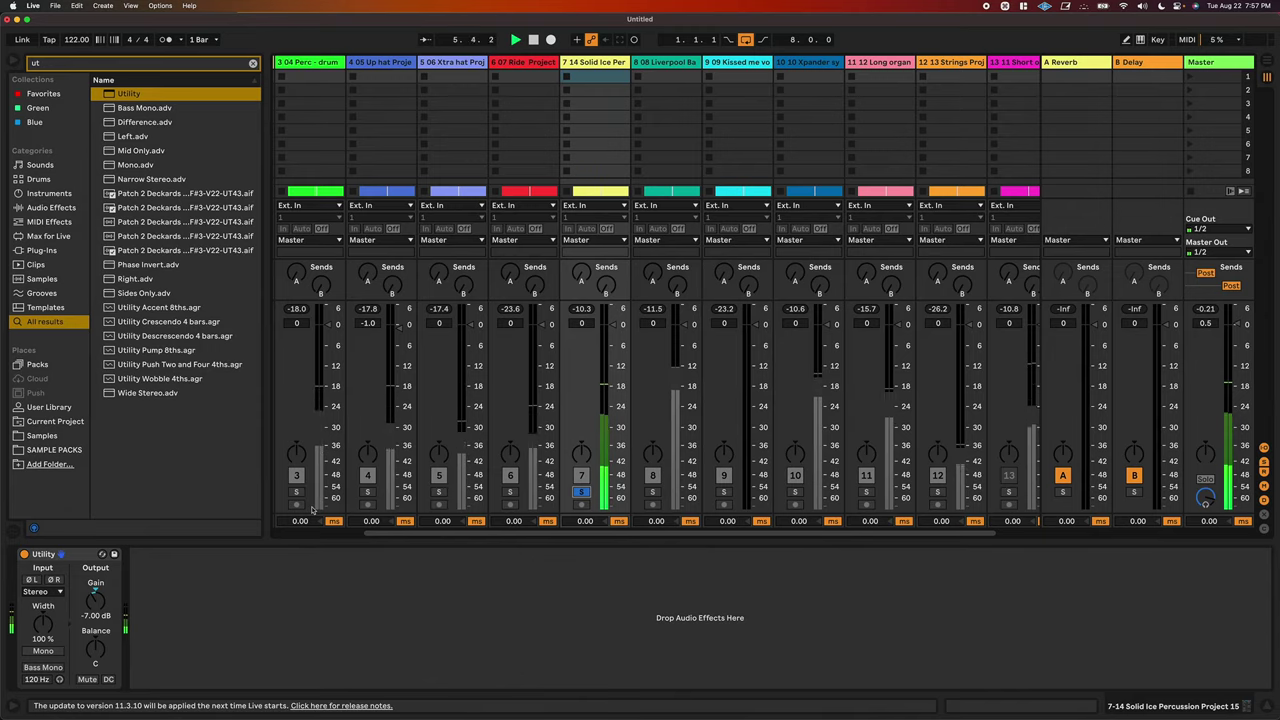
Search the browser for "softli" and load the SoftLimit plug-in after the Utility on the Solid Ice Percussion track
key("super+f")
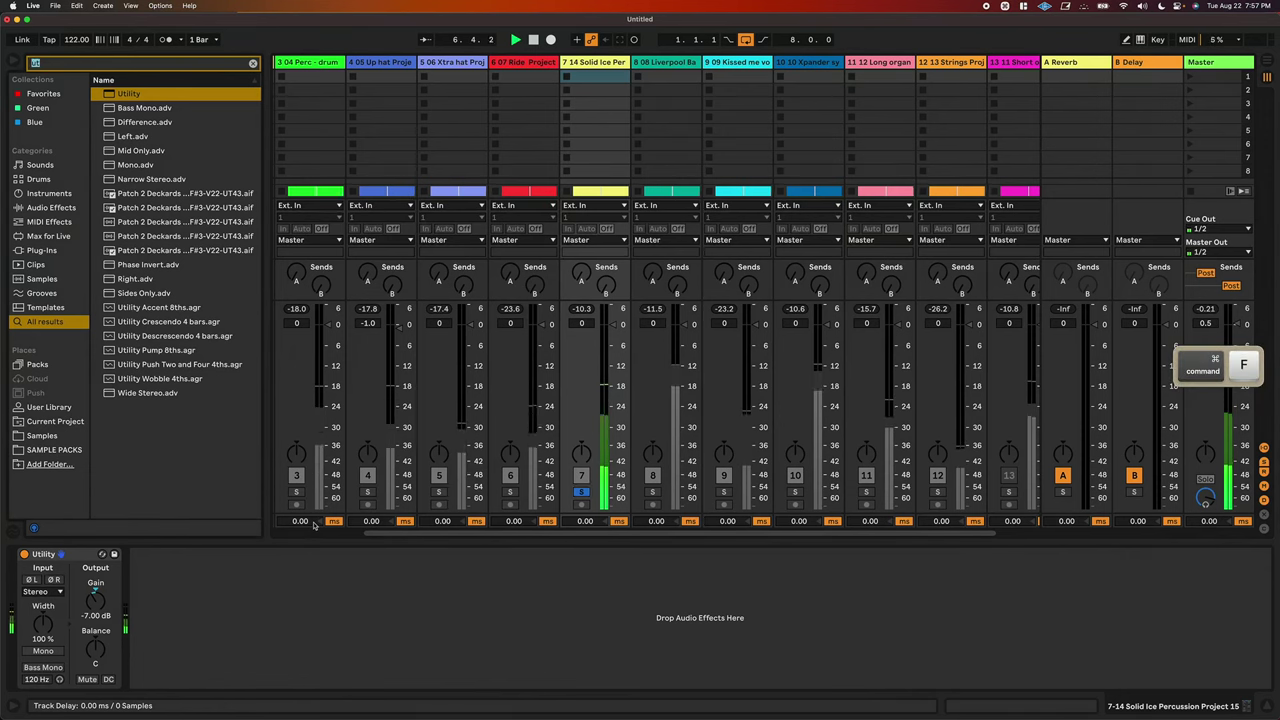
type("softl")
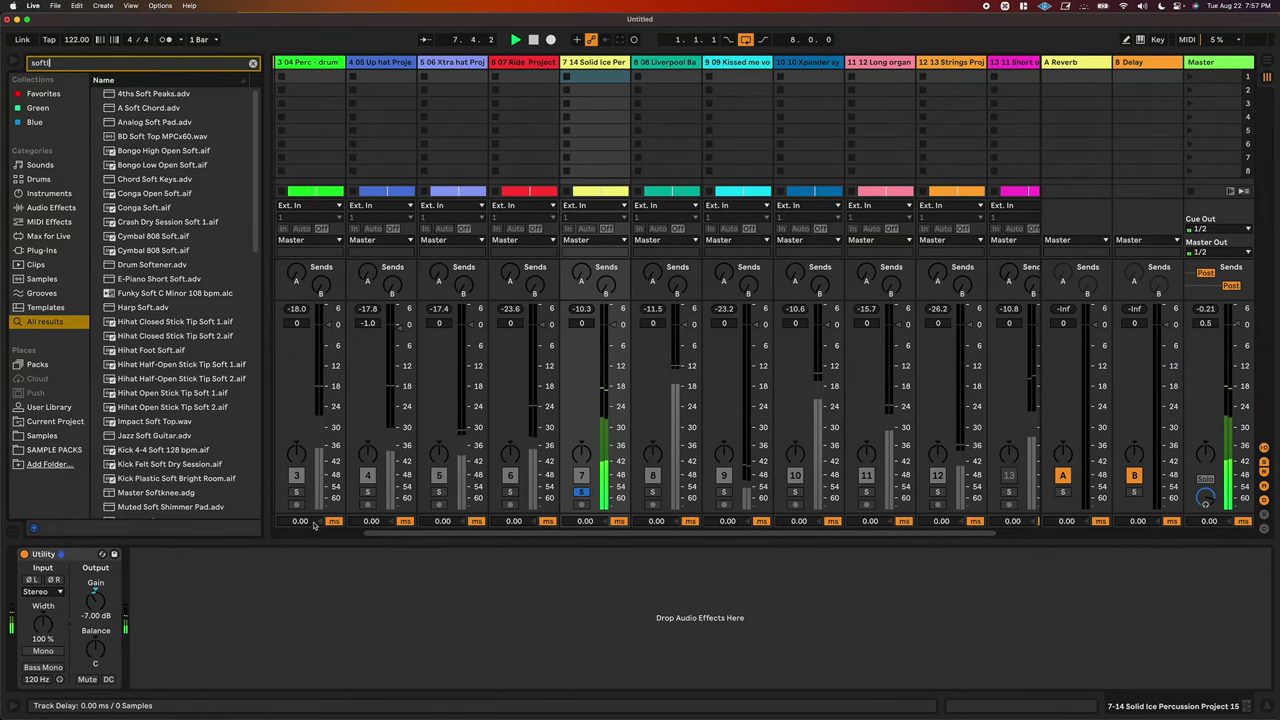
type("i")
key("Down")
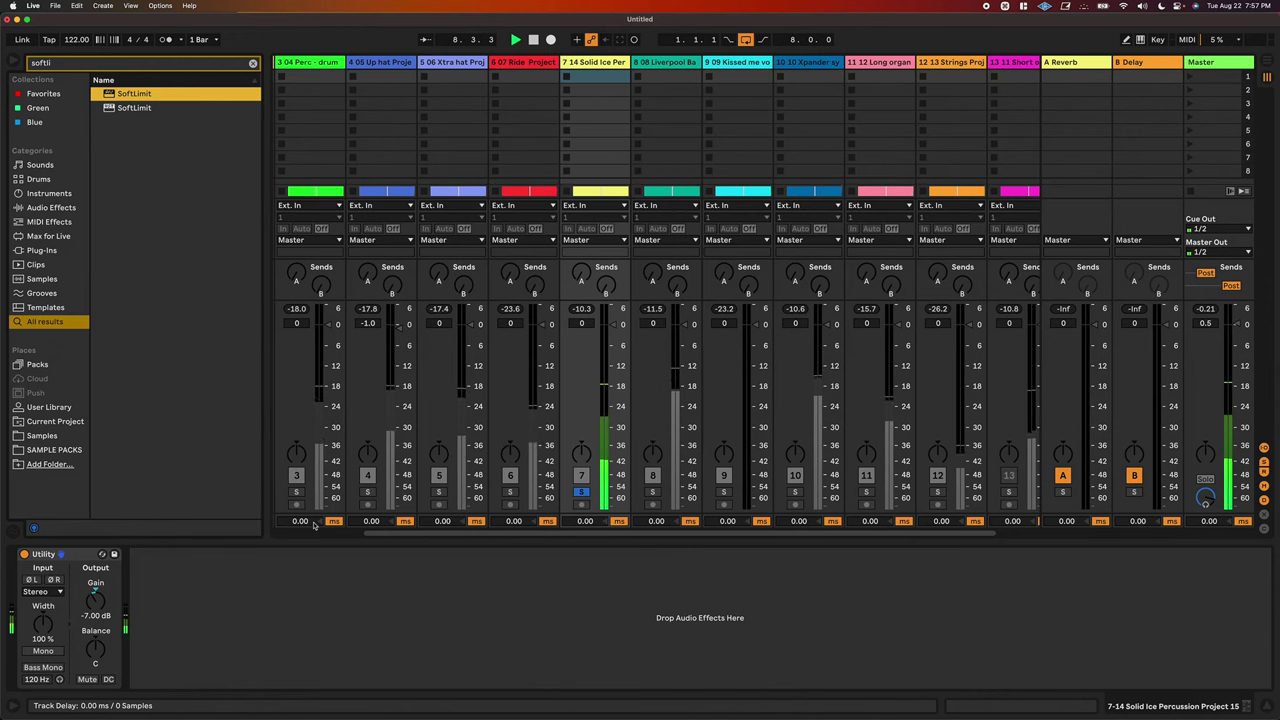
key("Return")
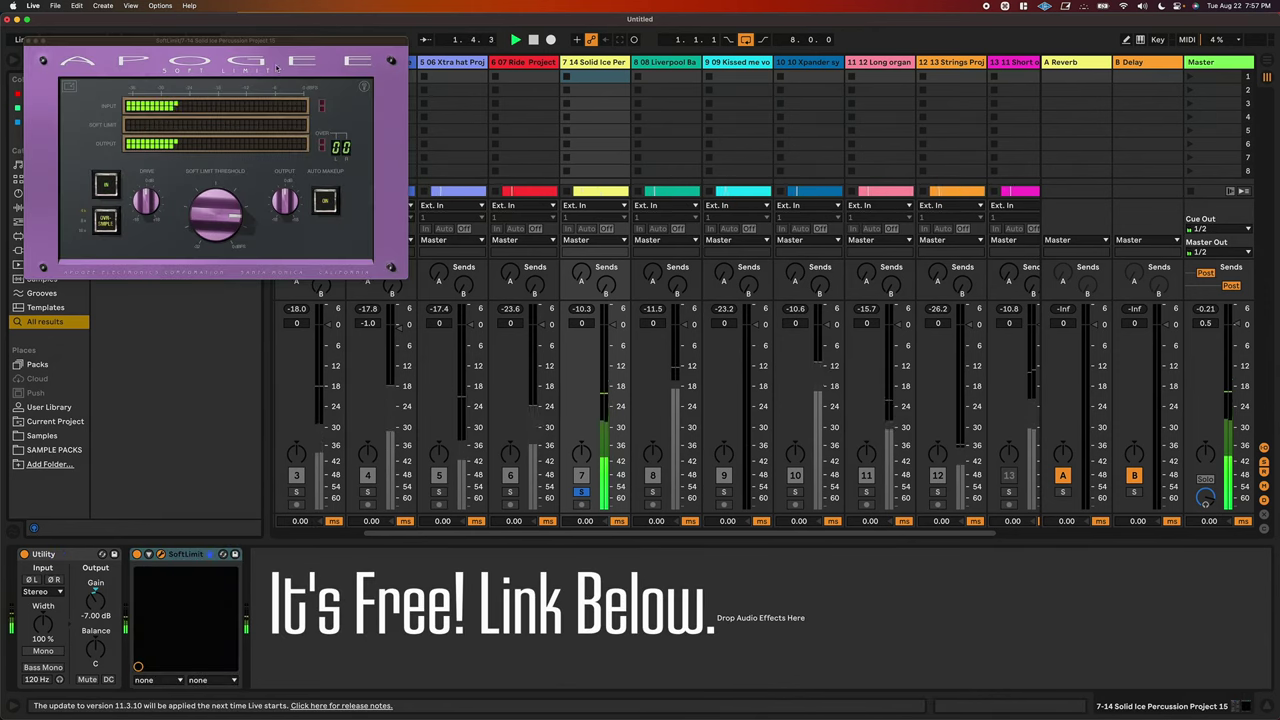
Adjust the soft limit threshold with auto makeup off, and bypass SoftLimit to compare the percussion's sound
left_click_drag(285, 40, 319, 131)
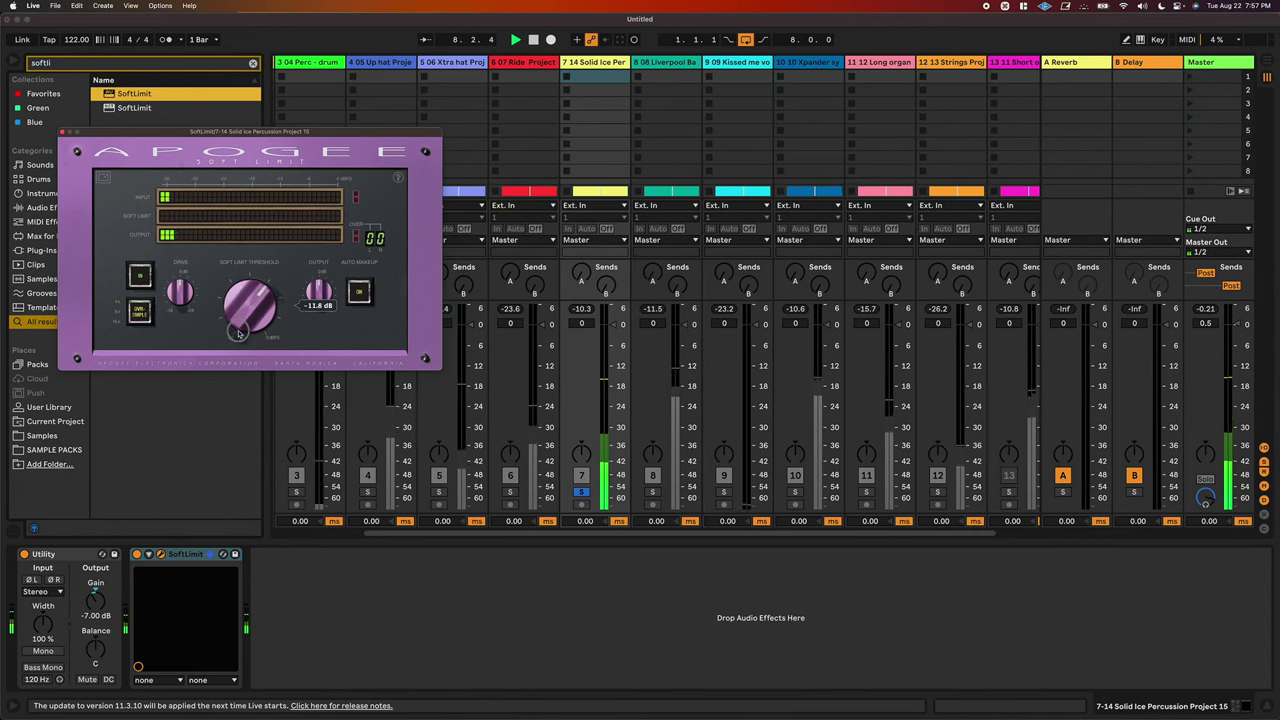
left_click_drag(239, 333, 253, 368)
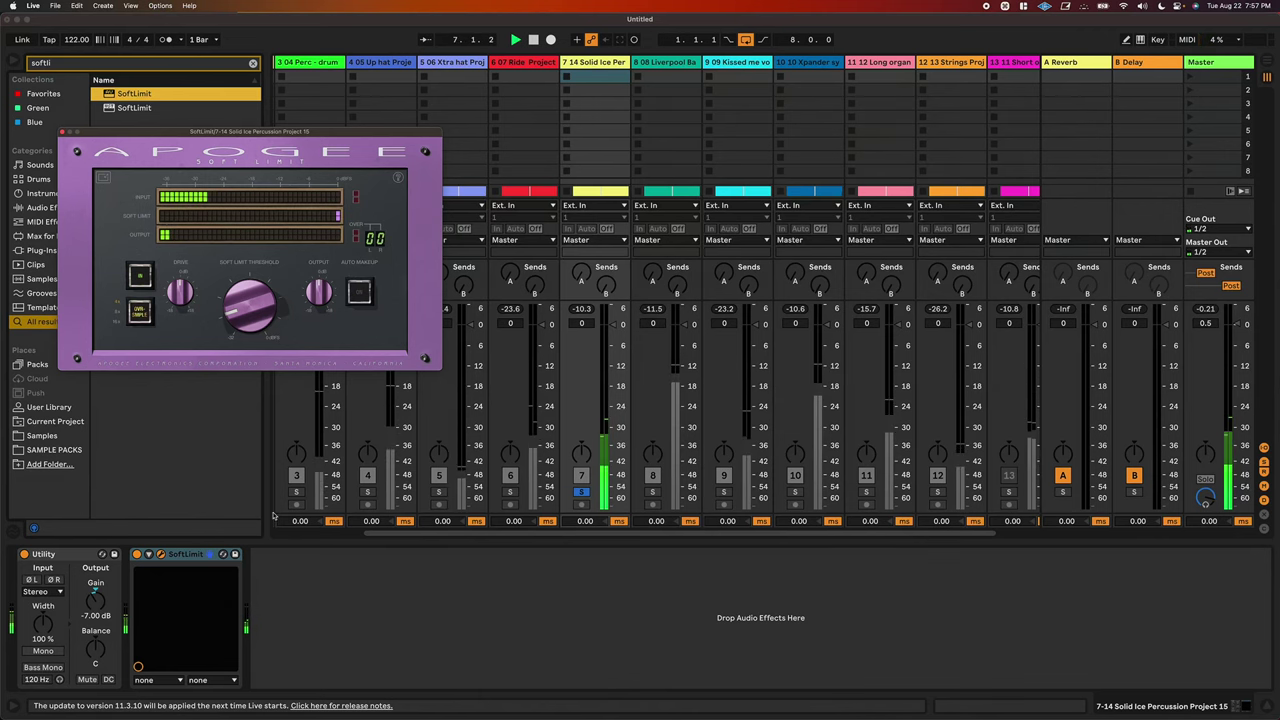
left_click(140, 556)
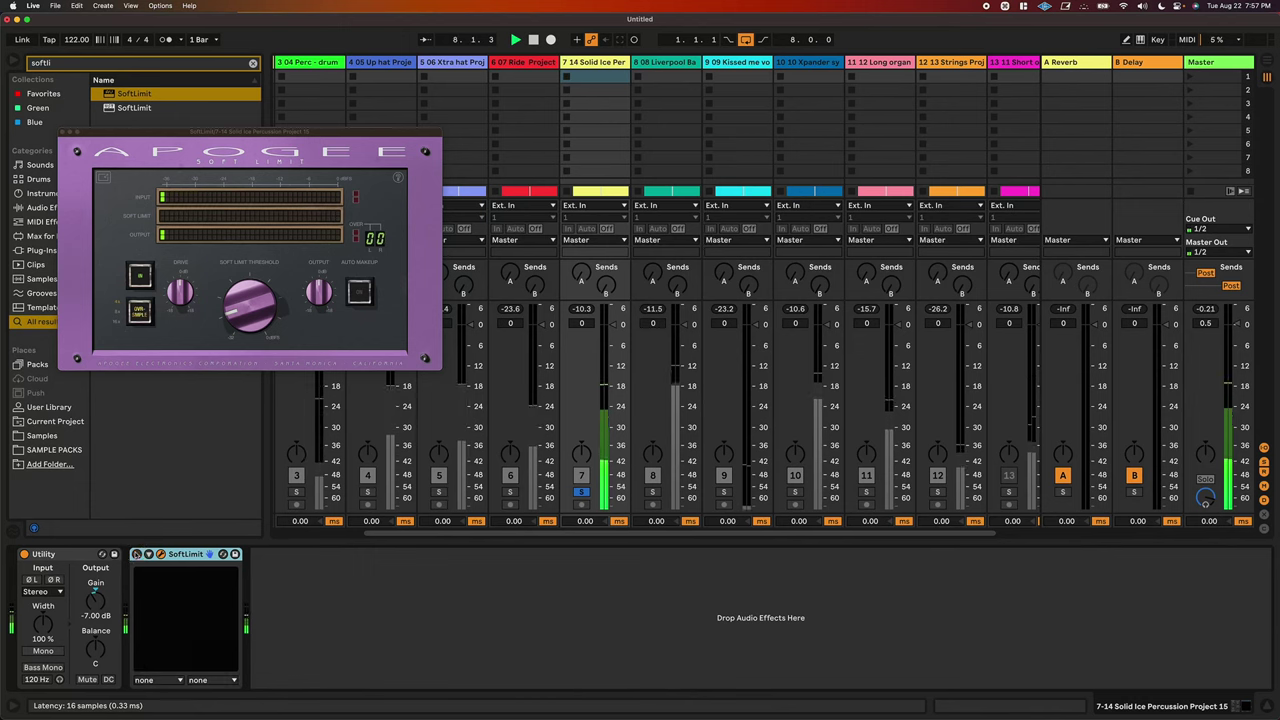